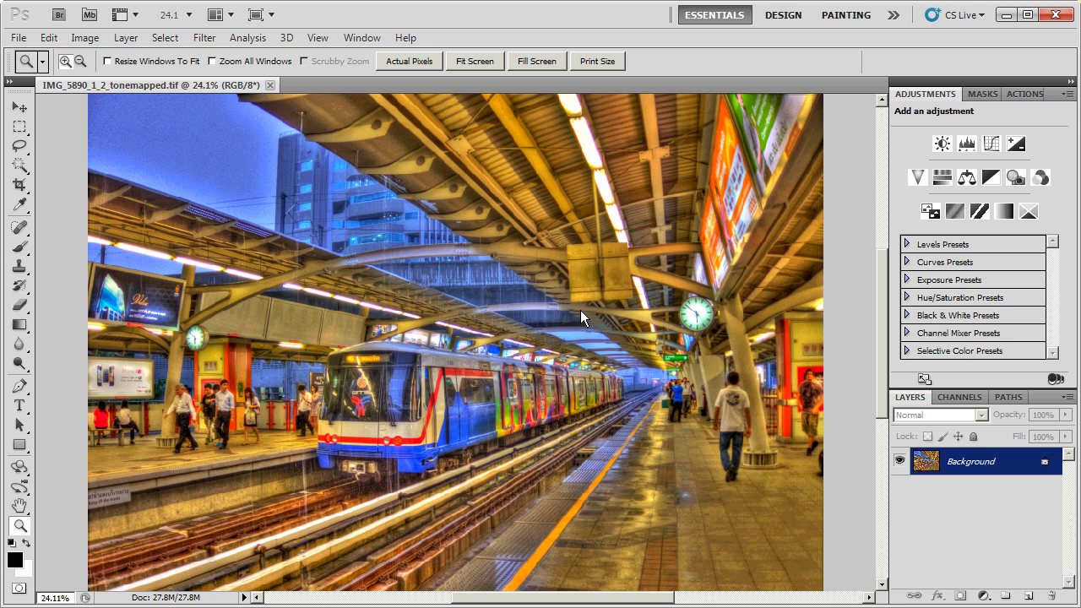
Zoom in on the sky and the front of the train to inspect the noise, then fit the photo
scroll(603, 340, down, 1)
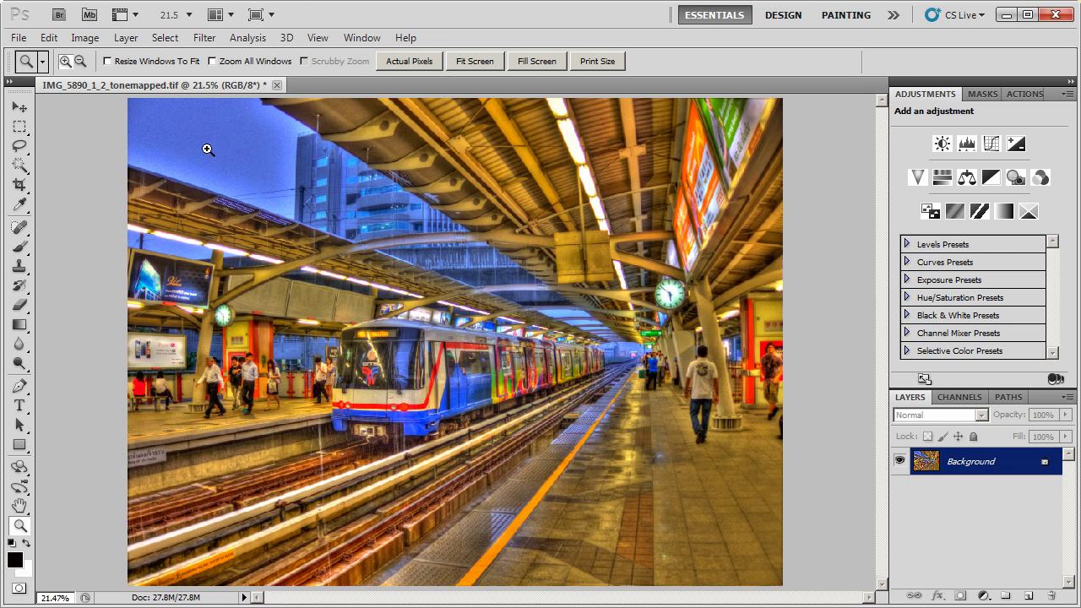
drag(190, 133, 337, 223)
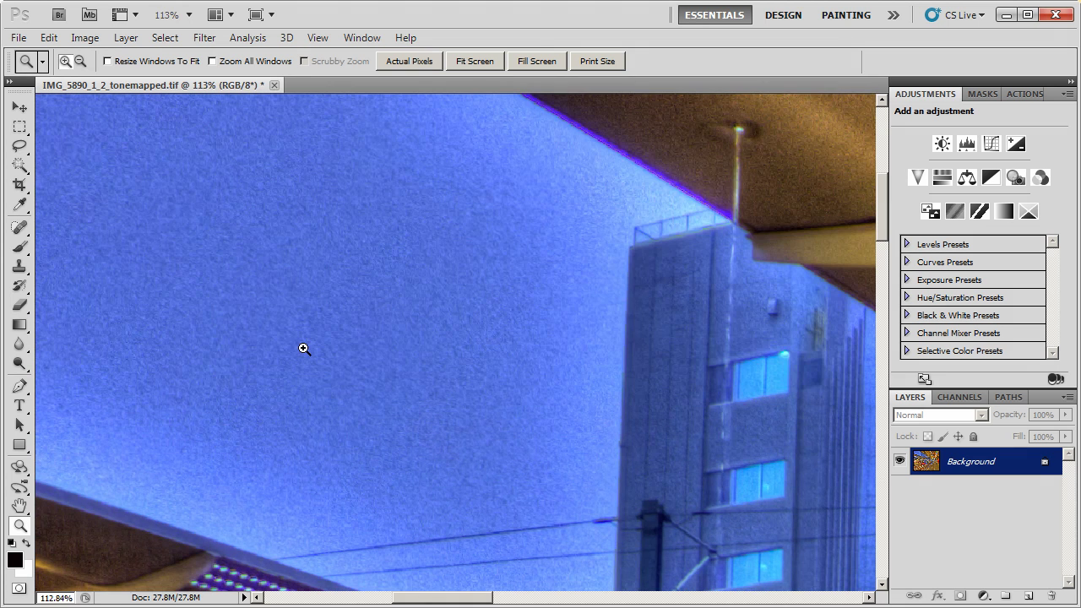
drag(273, 304, 496, 433)
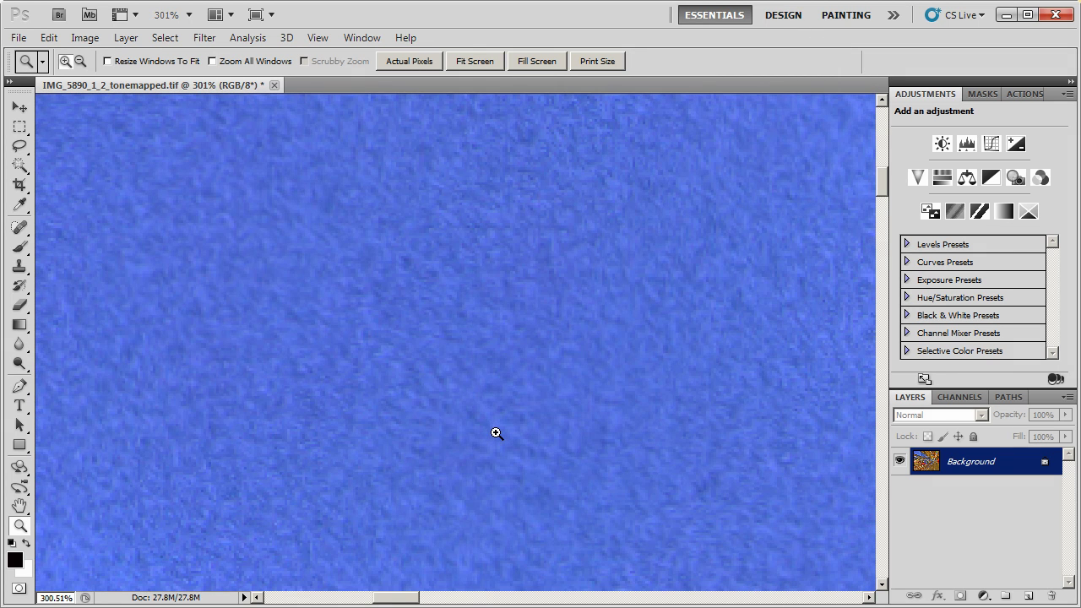
key(ctrl+0)
drag(366, 306, 522, 428)
drag(343, 267, 524, 370)
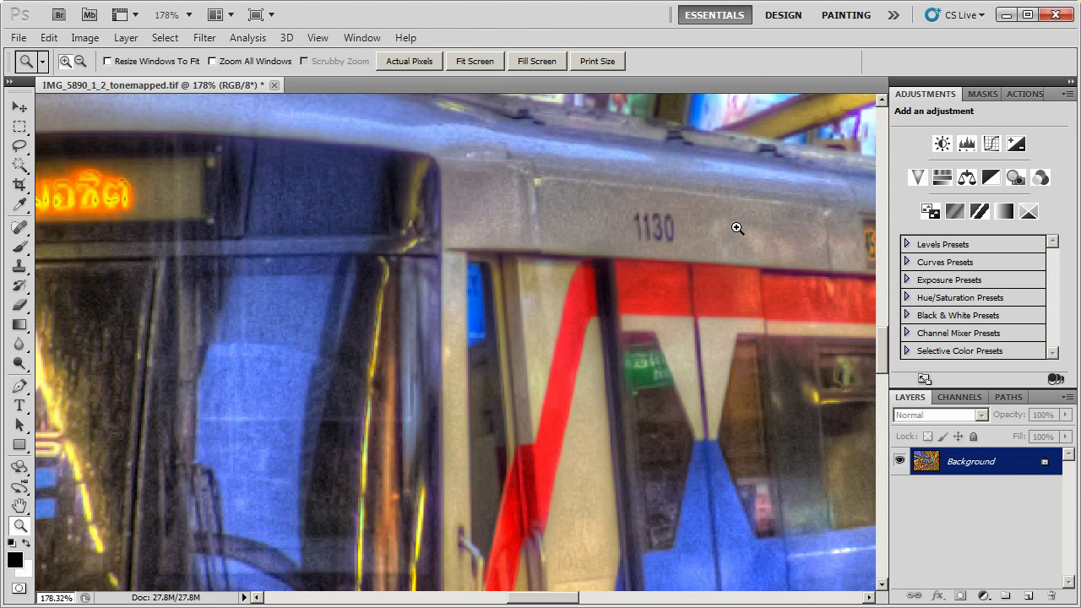
key(ctrl+0)
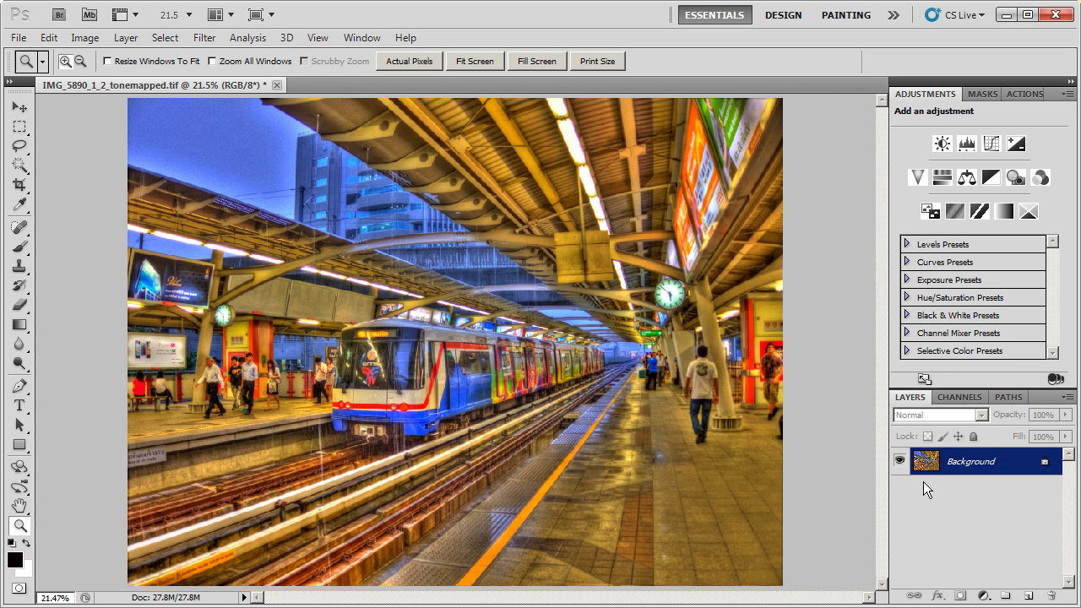
Duplicate the photo onto Layer 1 and launch Topaz DeNoise 5 on it
key(ctrl+j)
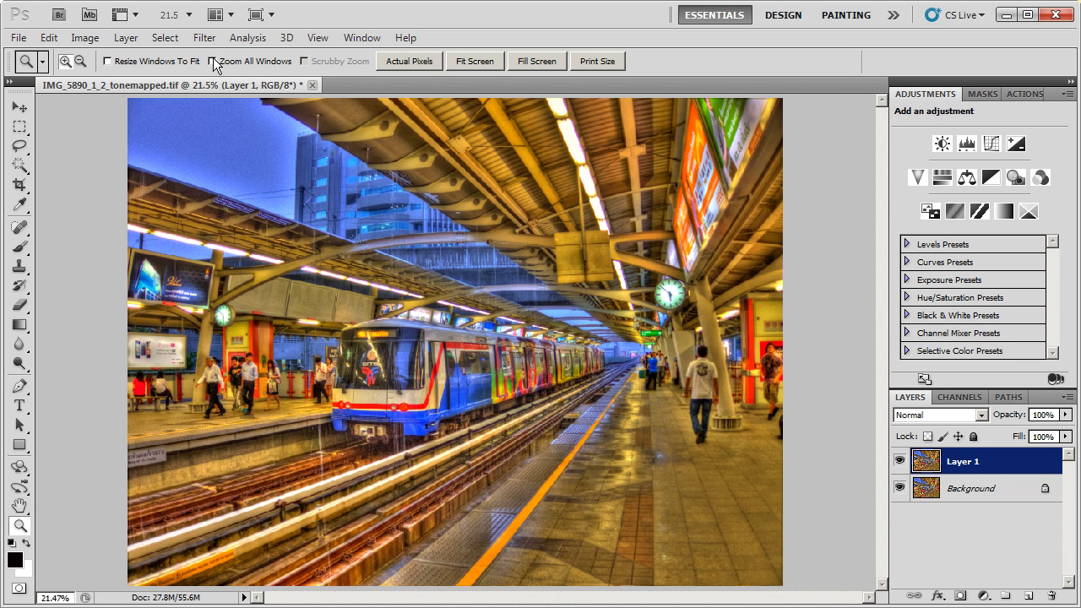
click(203, 37)
mouse_move(272, 372)
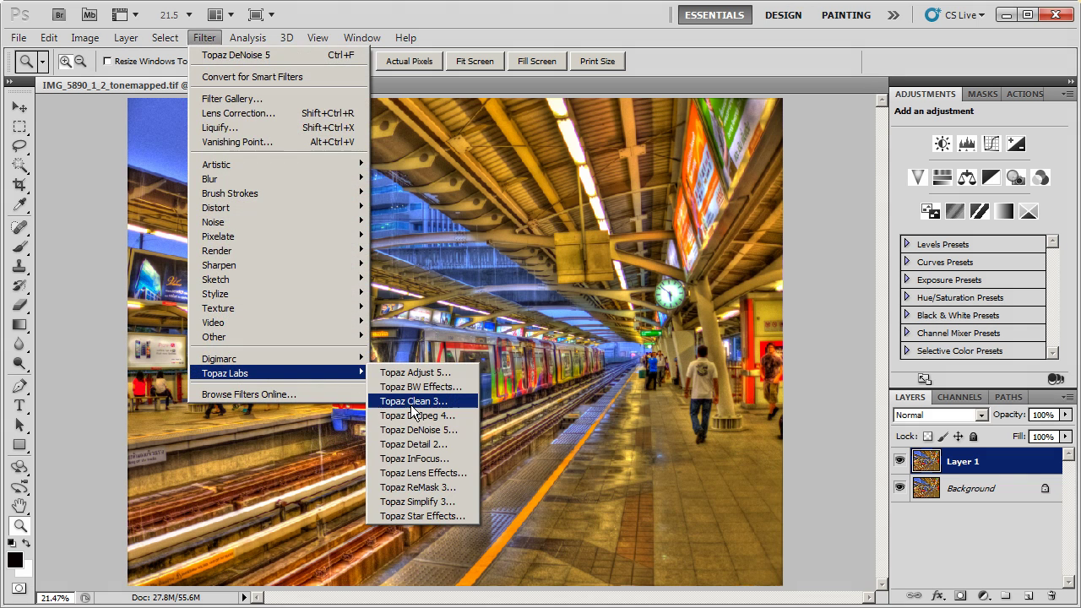
click(425, 430)
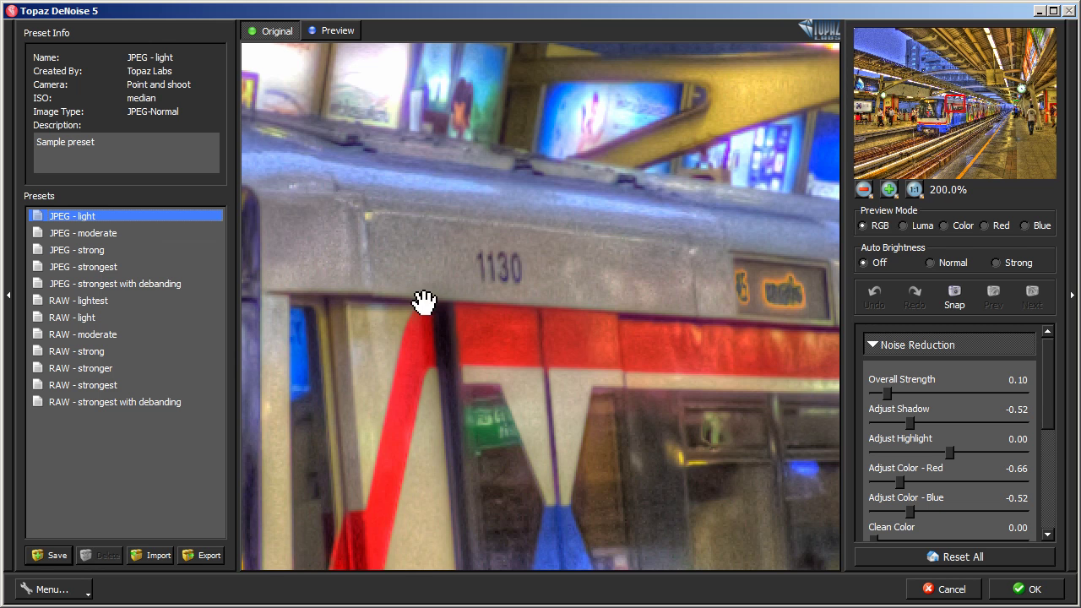
Apply the JPEG - strong preset, compare the sky against the original, and accept the result
click(90, 254)
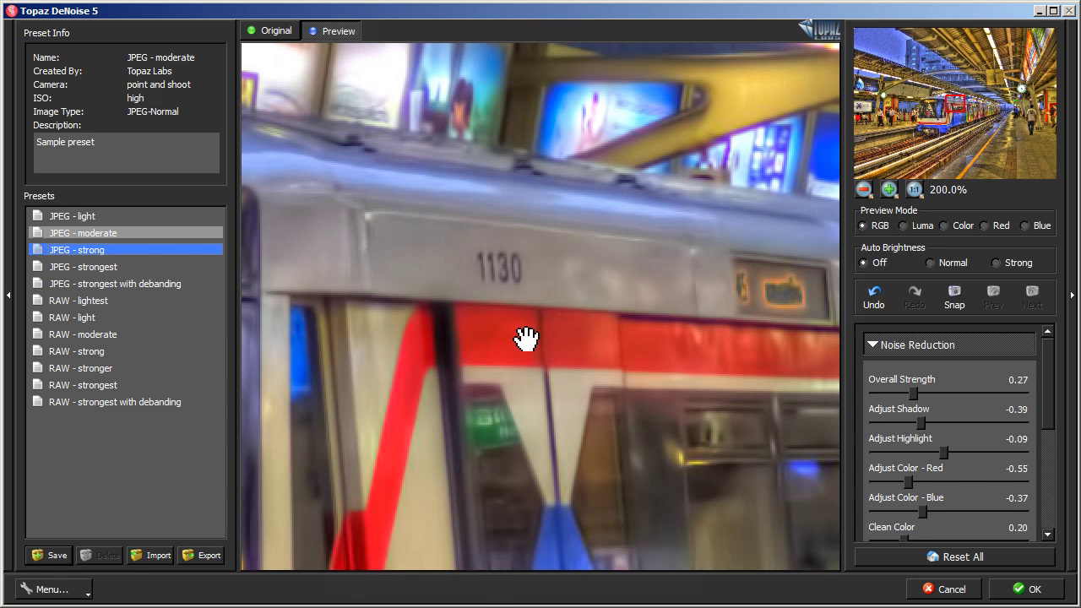
click(276, 38)
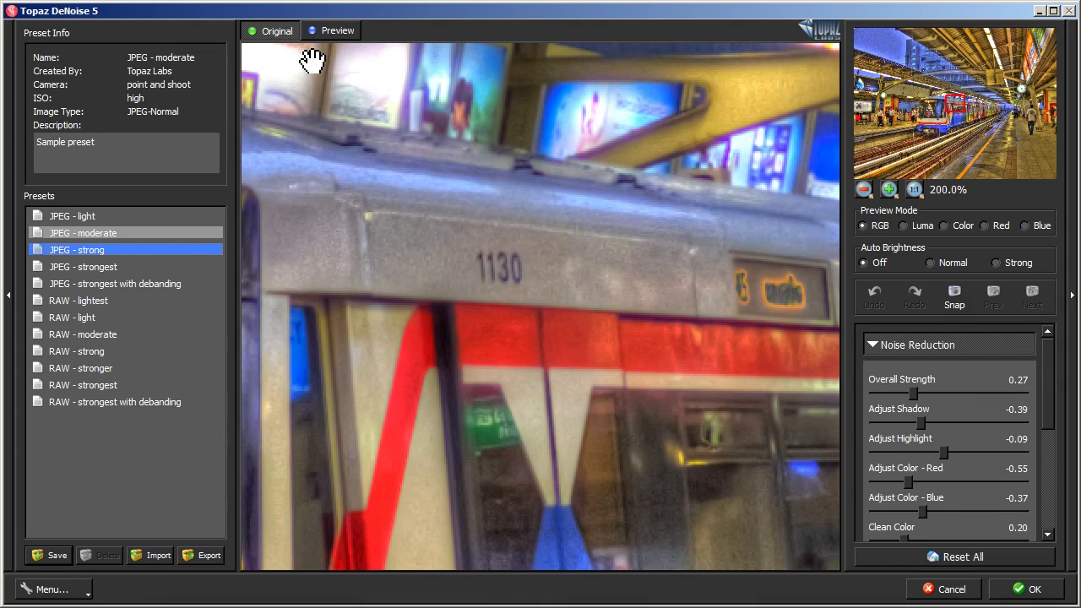
click(341, 32)
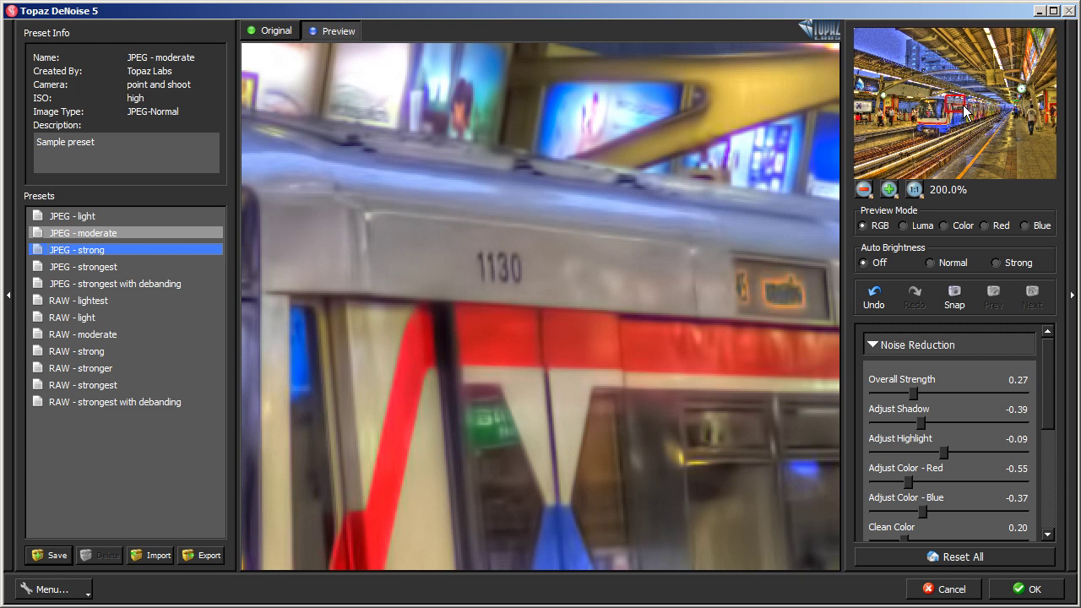
drag(958, 108, 882, 47)
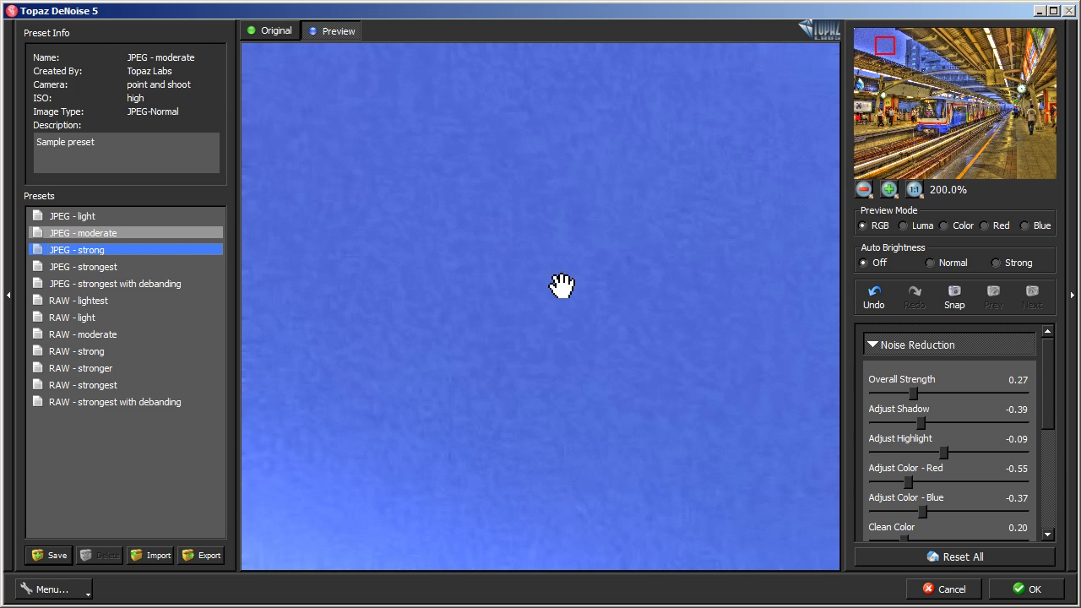
drag(659, 289, 589, 294)
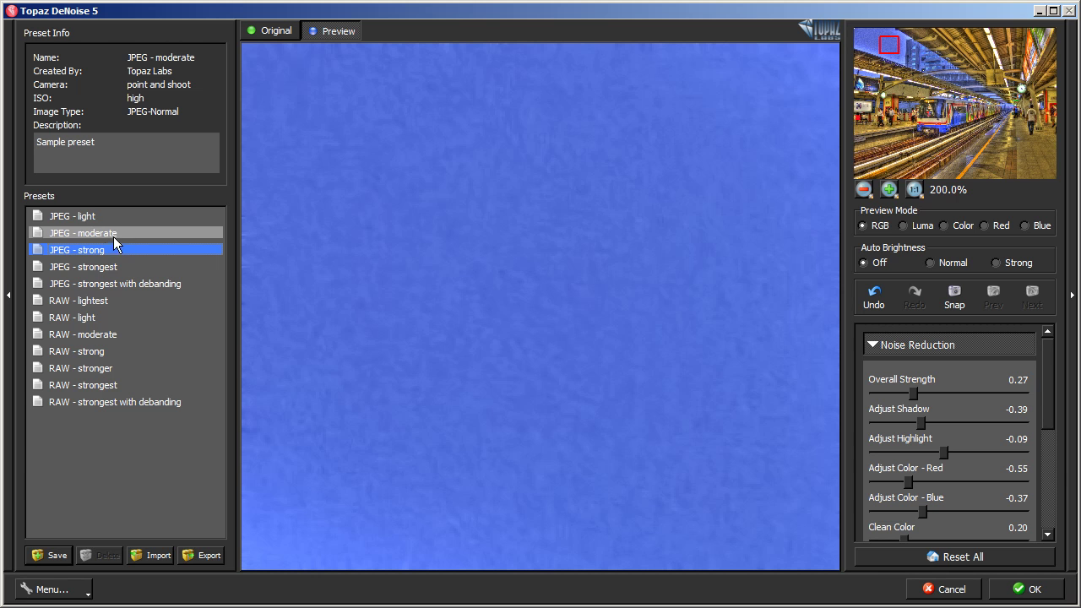
click(109, 265)
click(1035, 589)
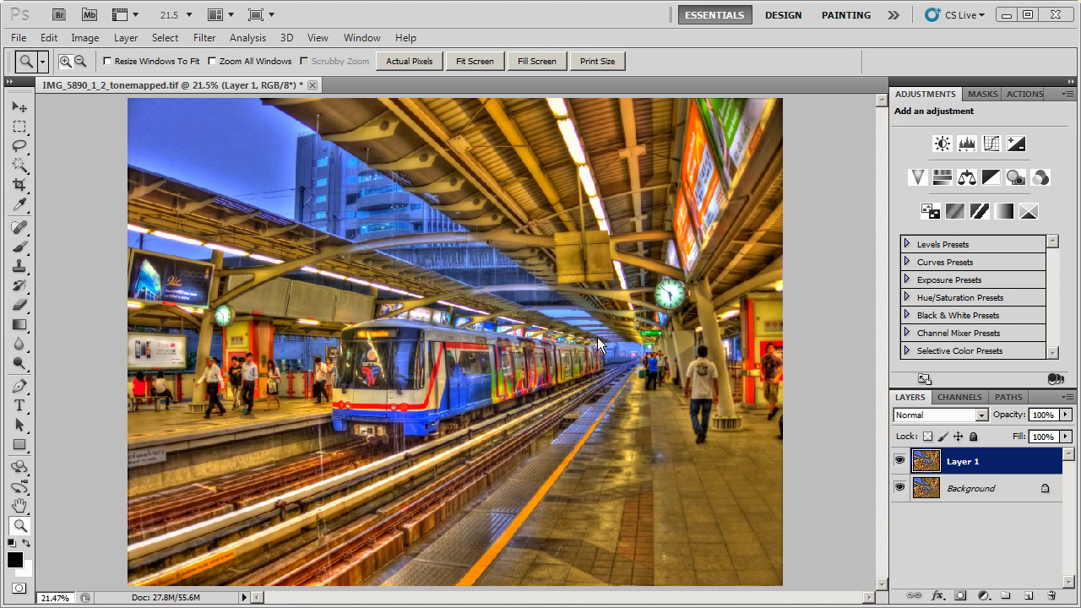
Duplicate the Background layer, move the copy above Layer 1, and start Filter > Noise > Reduce Noise
click(929, 495)
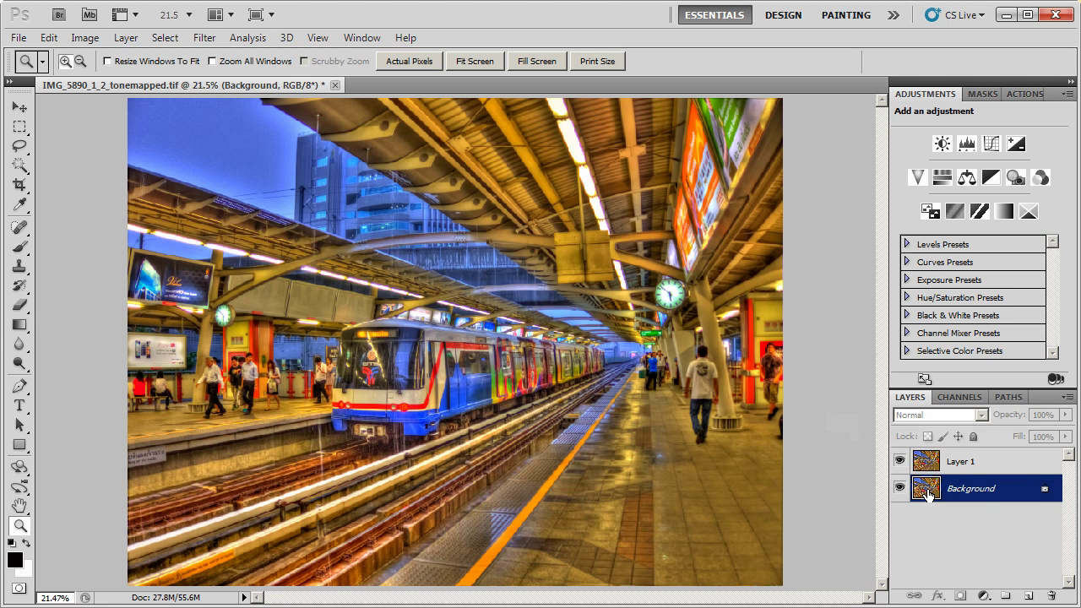
key(ctrl+j)
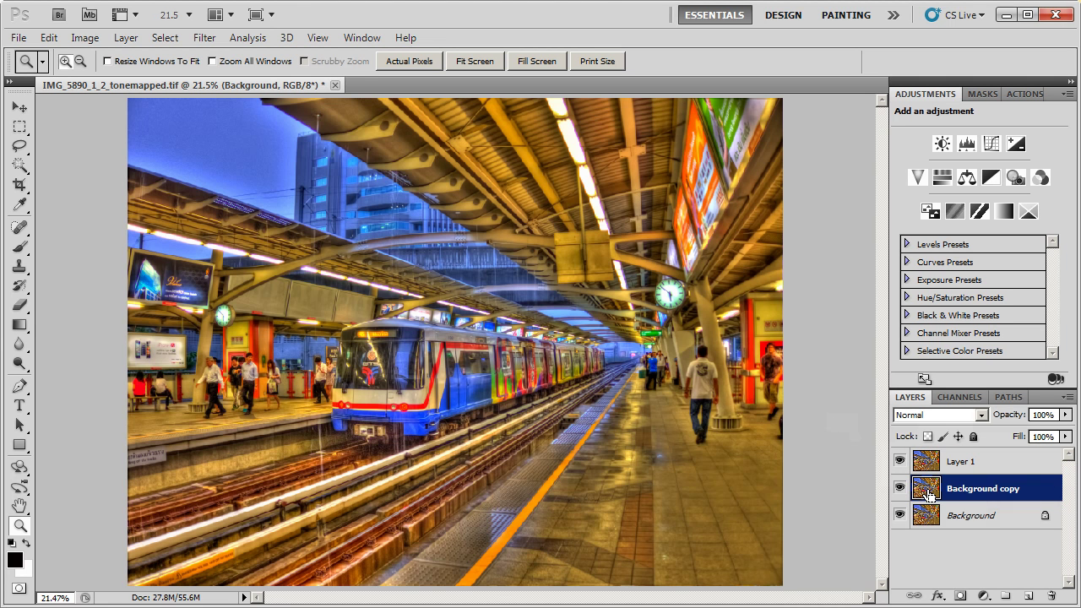
drag(930, 493, 929, 461)
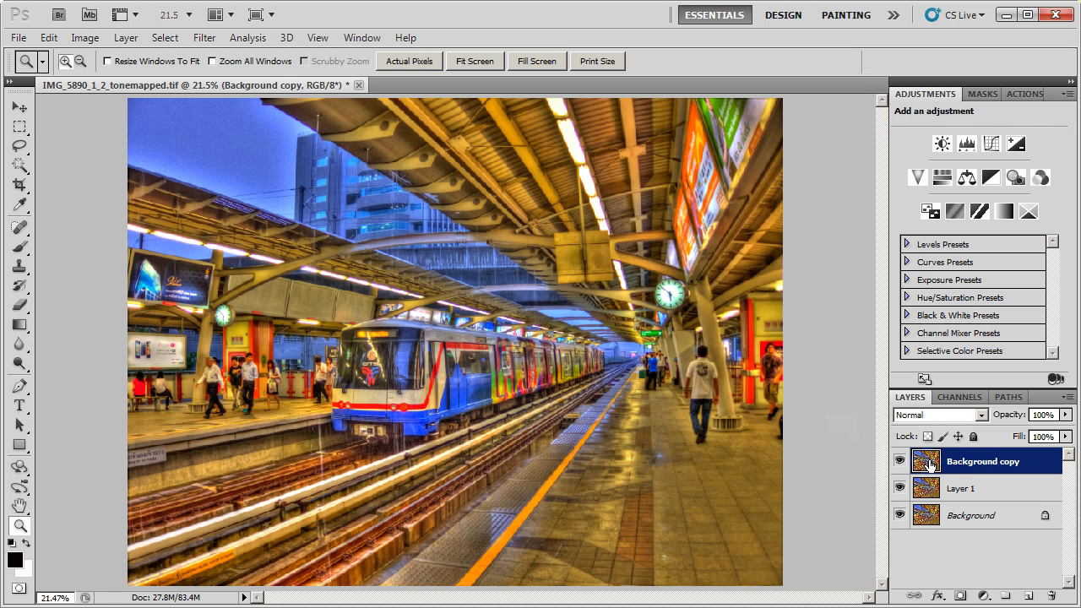
click(203, 39)
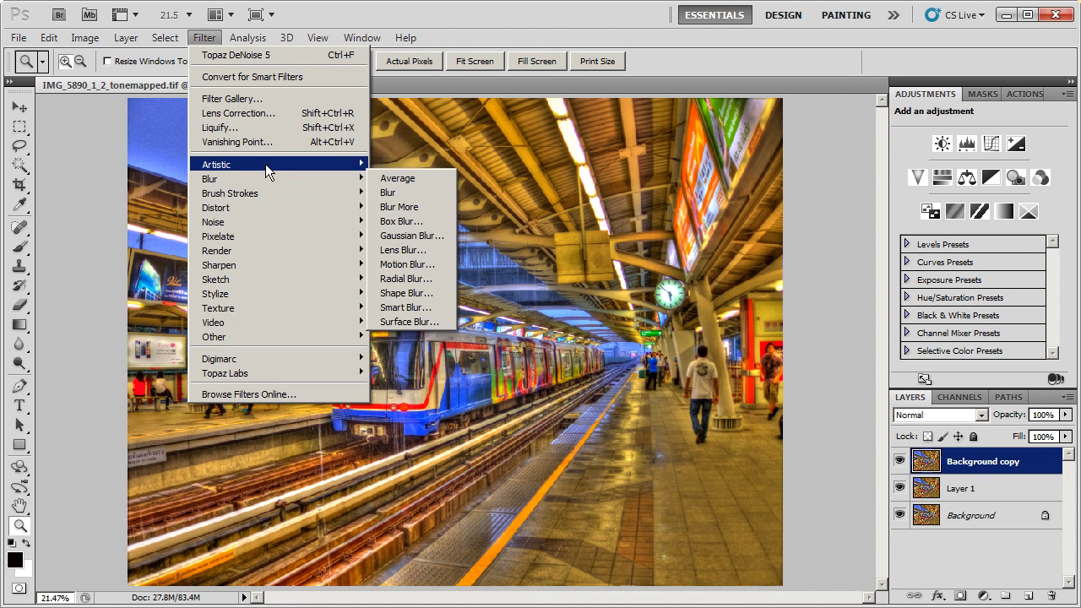
mouse_move(278, 223)
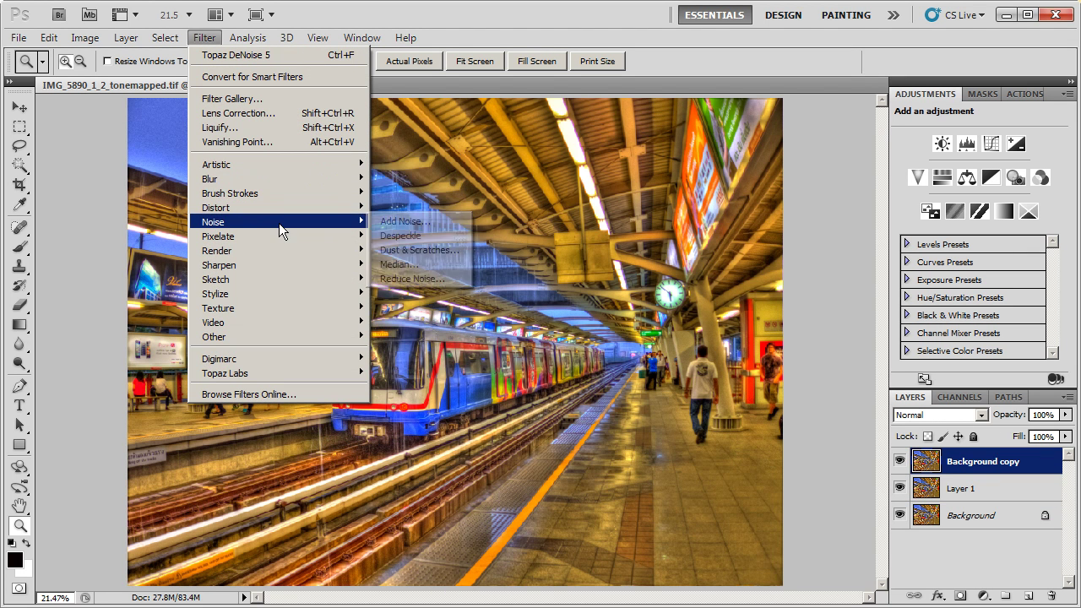
click(411, 277)
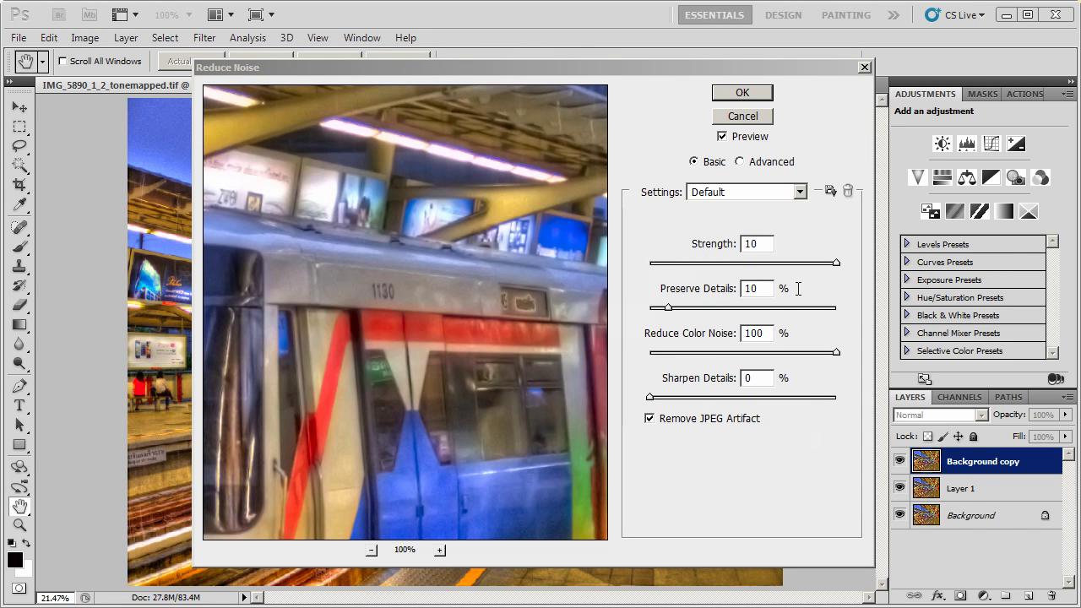
Set Reduce Noise Strength to 10 and Preserve Details to about 10%, keeping Sharpen Details at 0%
click(838, 267)
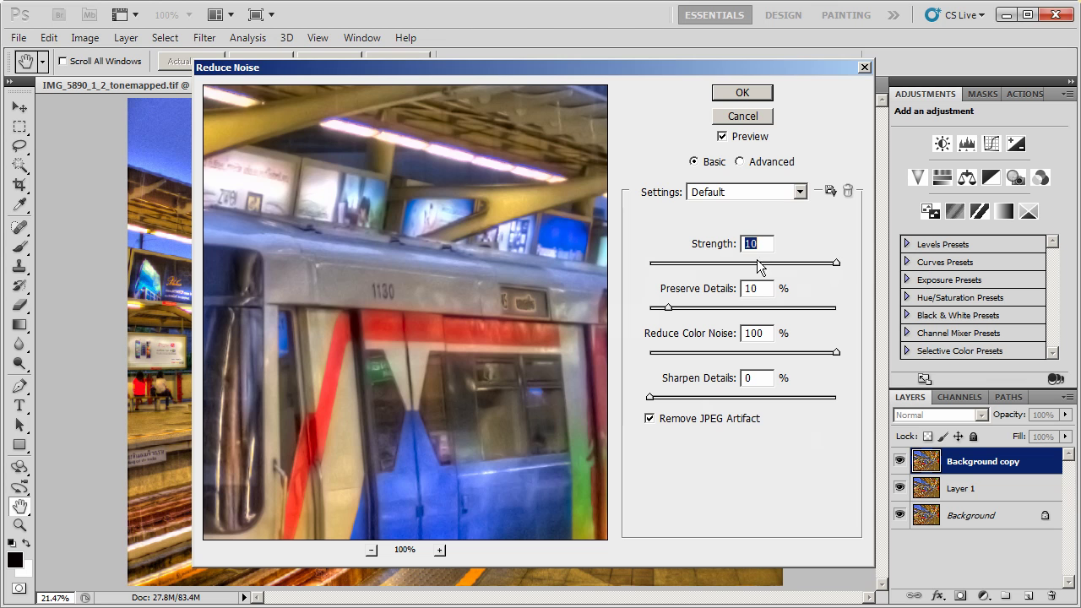
drag(829, 267, 655, 268)
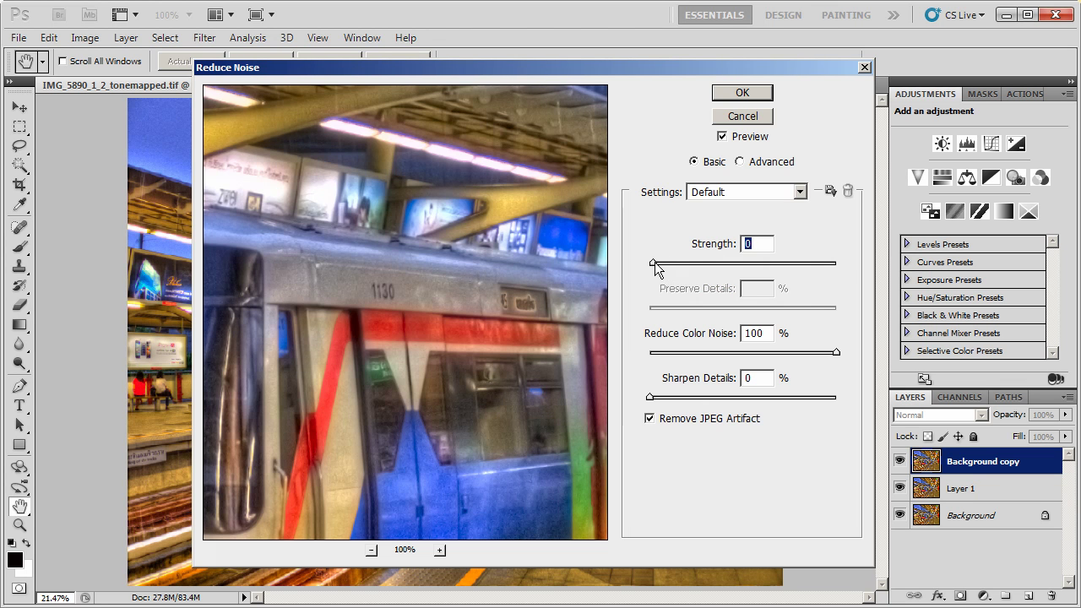
drag(654, 264, 842, 274)
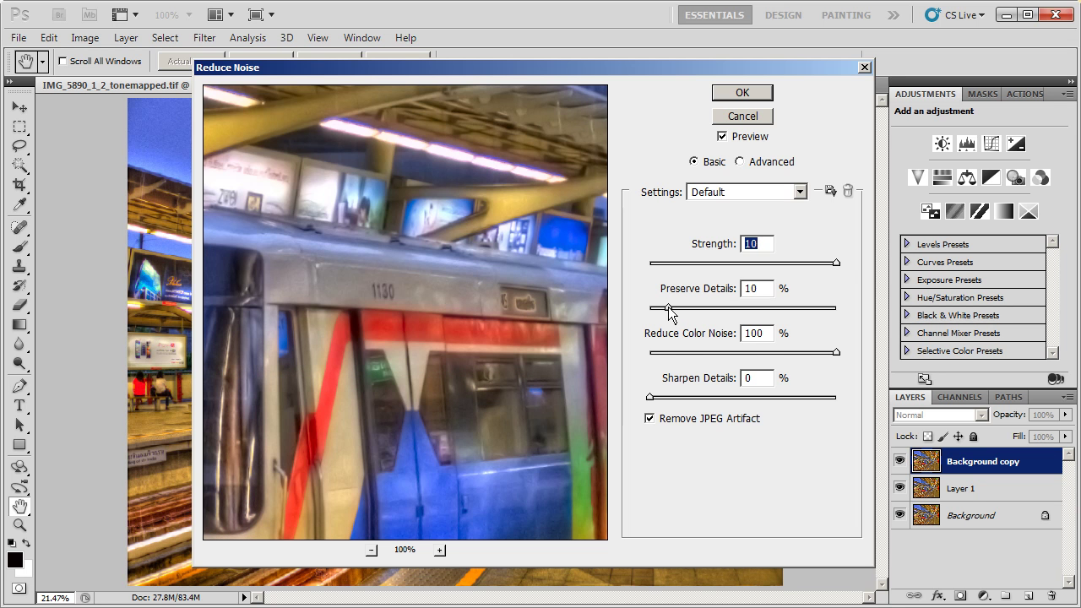
mouse_move(669, 309)
mouse_down()
mouse_move(651, 308)
mouse_move(673, 313)
mouse_up()
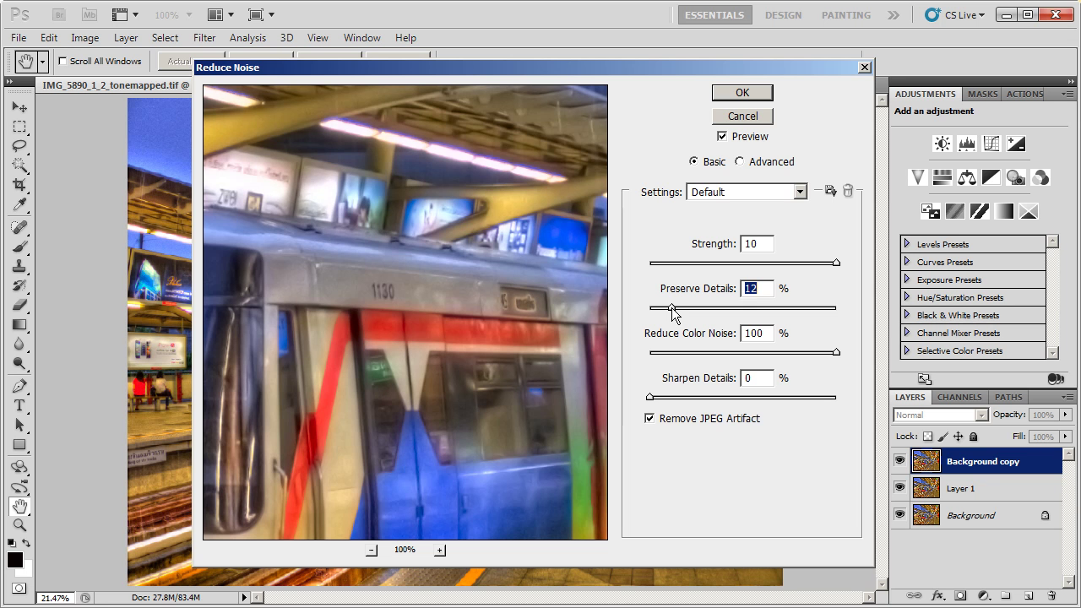
mouse_move(673, 312)
mouse_down()
mouse_move(651, 314)
mouse_move(669, 311)
mouse_up()
Apply the noise reduction, zoom in on the train, and toggle layer visibility to compare versions
click(738, 94)
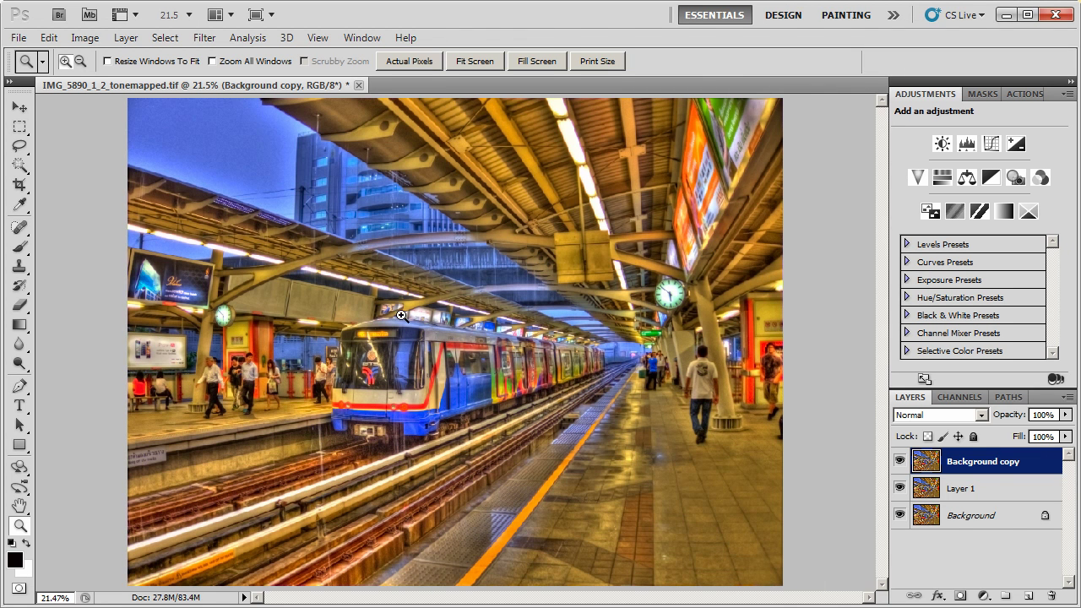
drag(392, 303, 511, 376)
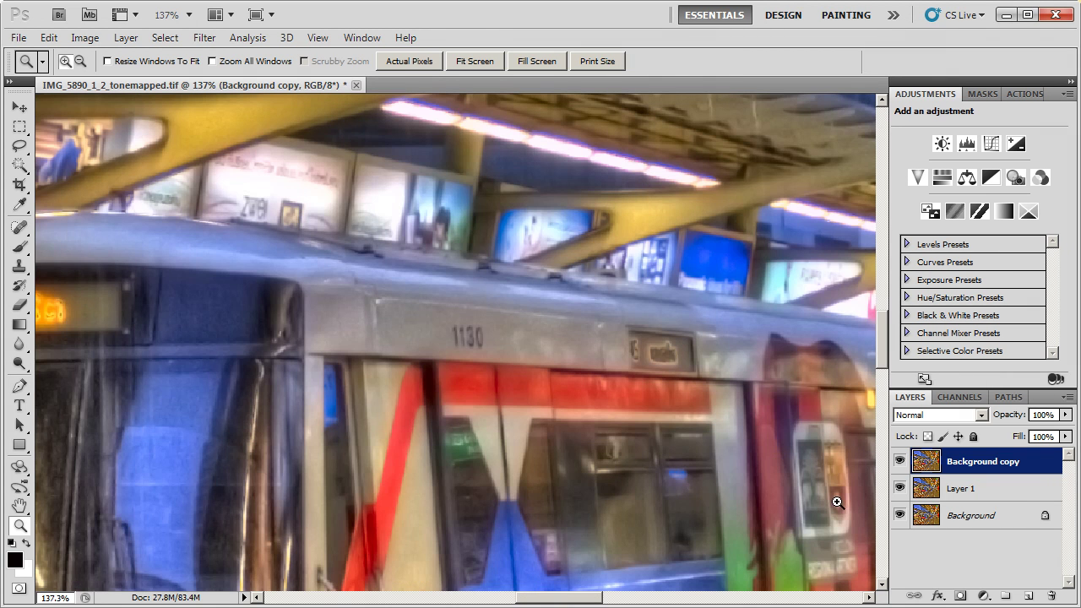
click(899, 489)
click(899, 461)
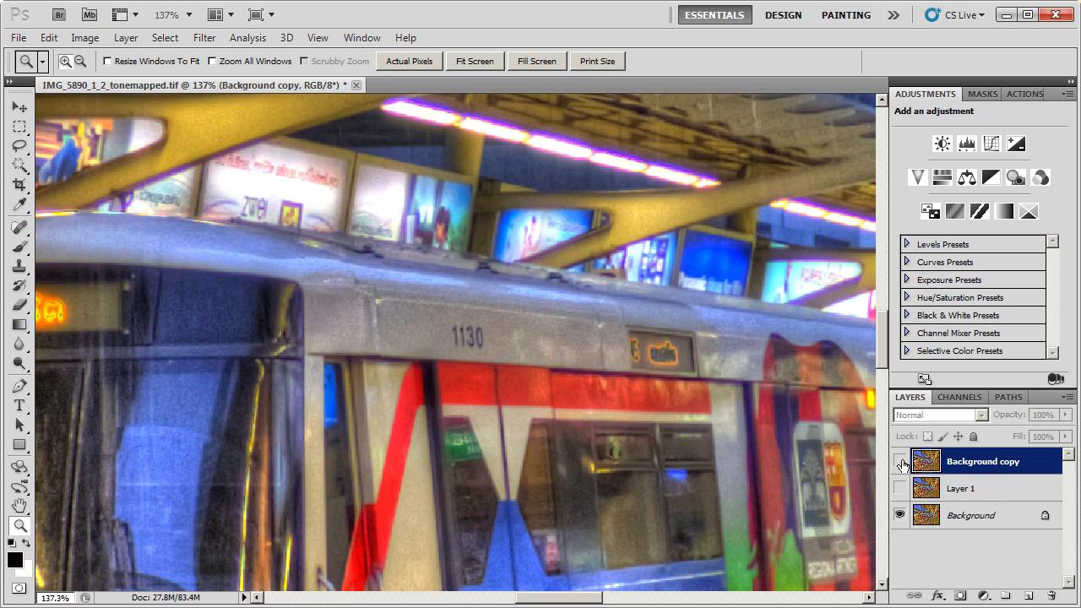
click(900, 462)
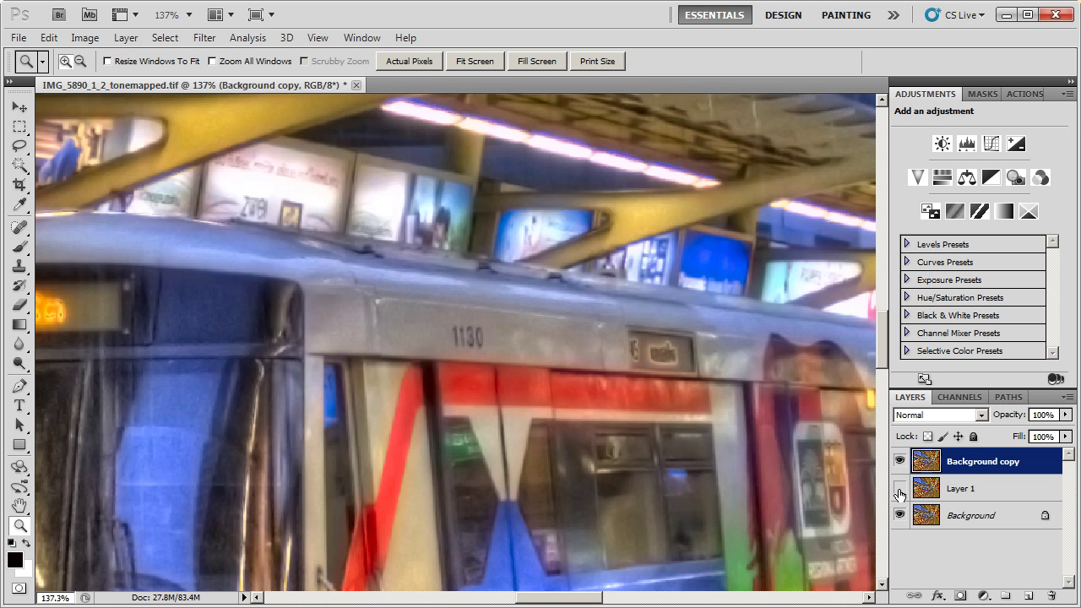
click(899, 489)
Compare the denoised copy with Layer 1 up close on the train's number 1130
click(928, 493)
click(927, 465)
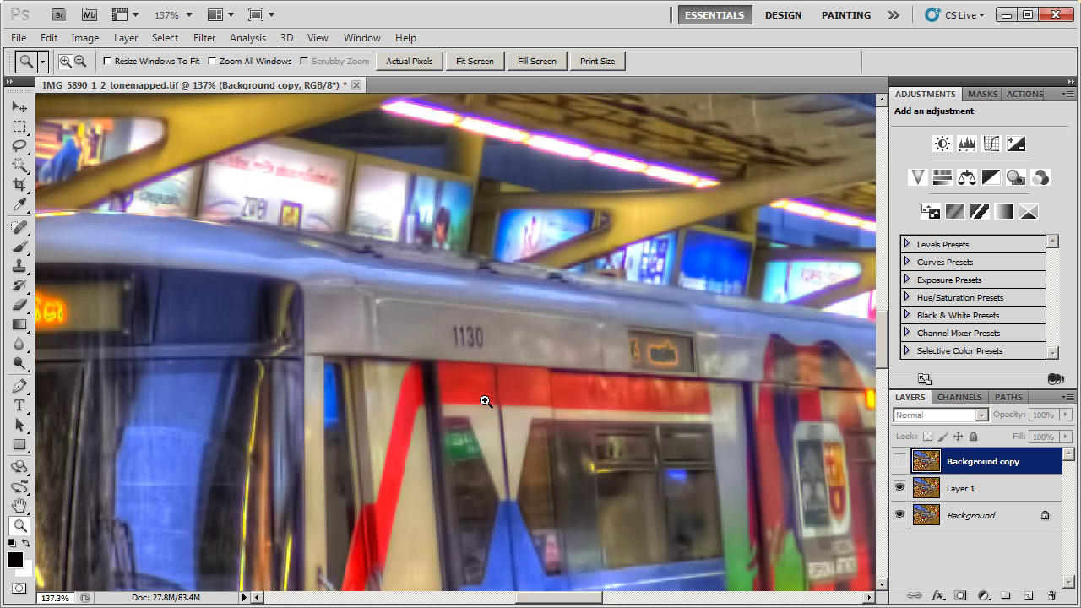
click(900, 463)
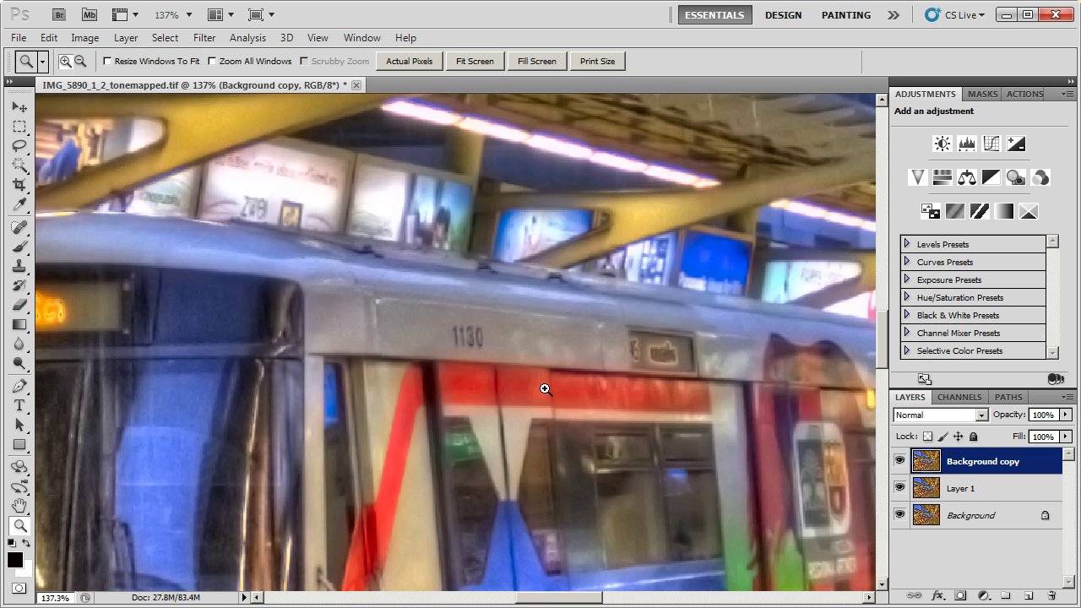
drag(372, 262, 559, 434)
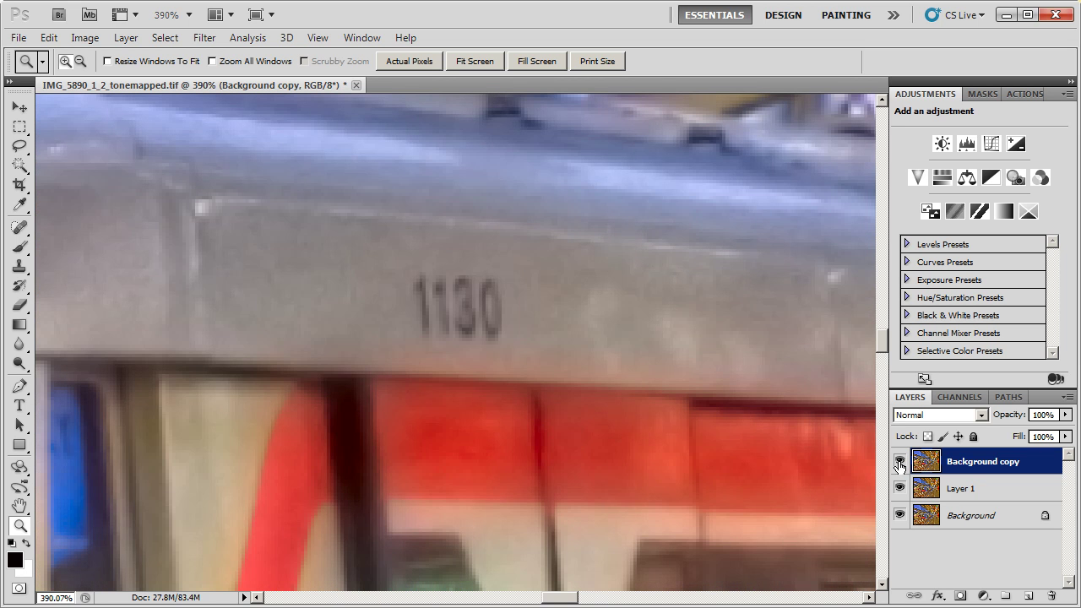
click(899, 465)
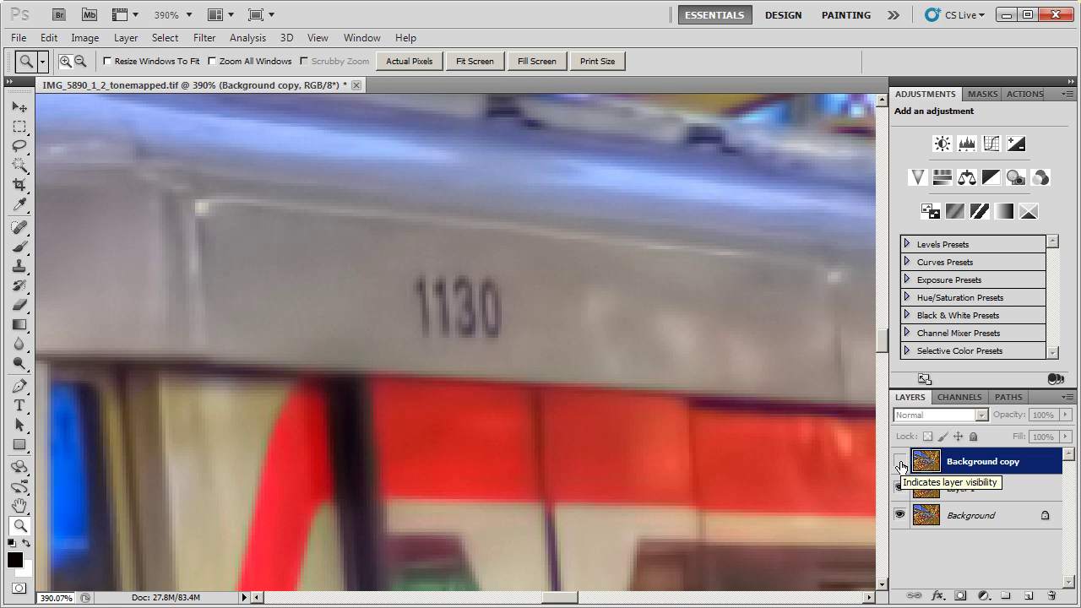
click(901, 464)
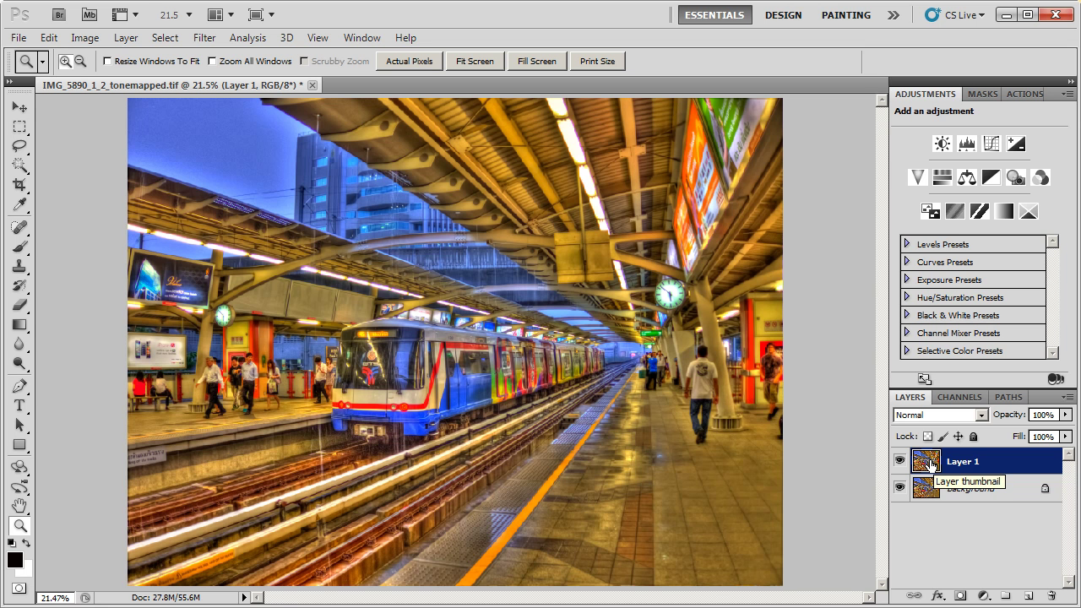
Launch Topaz Adjust 5 on Layer 1 from the Filter > Topaz Labs menu
click(199, 41)
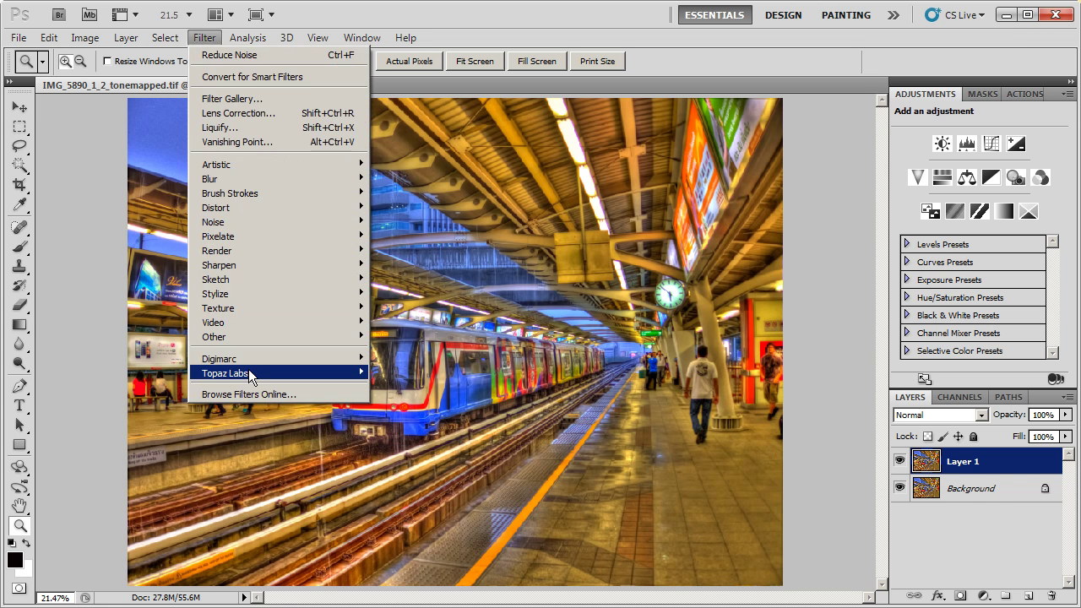
mouse_move(250, 370)
click(431, 372)
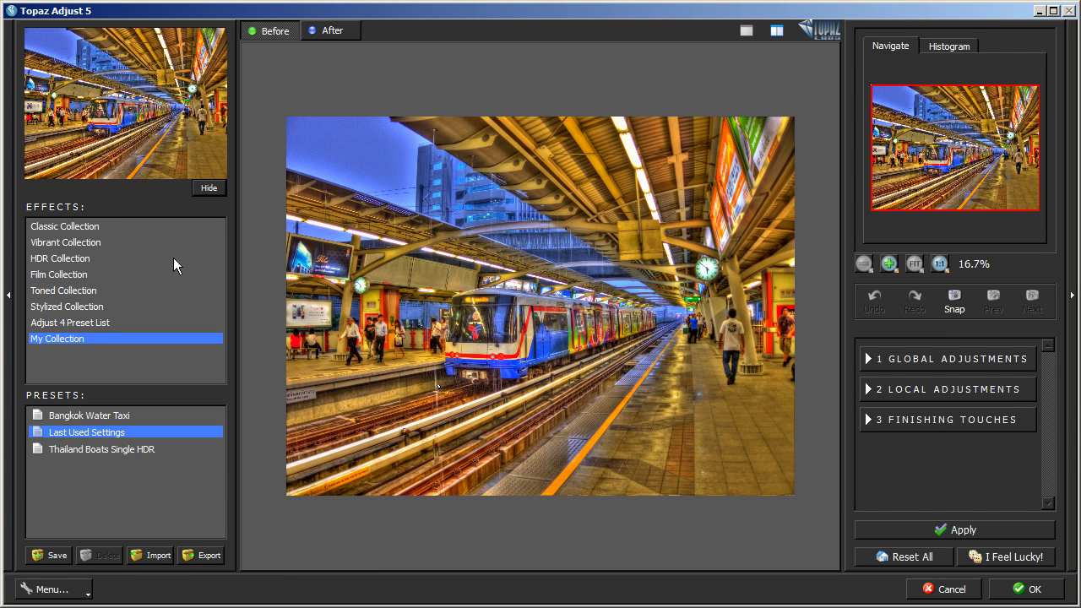
Apply the Classic Collection's Brilliant Warm preset after briefly trying Brilliant Cold
click(75, 228)
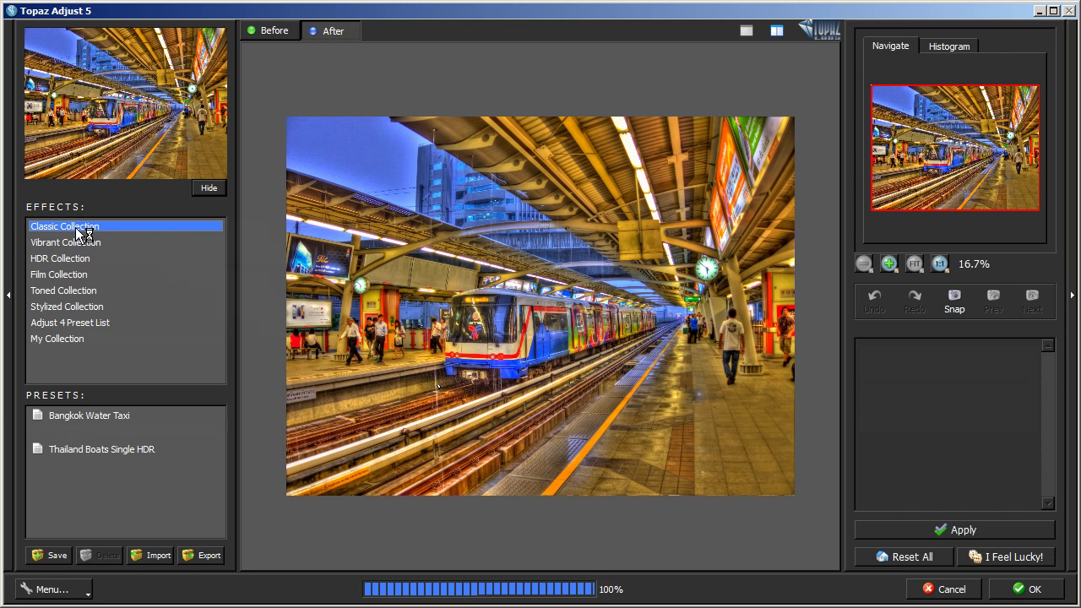
scroll(191, 422, up, 2)
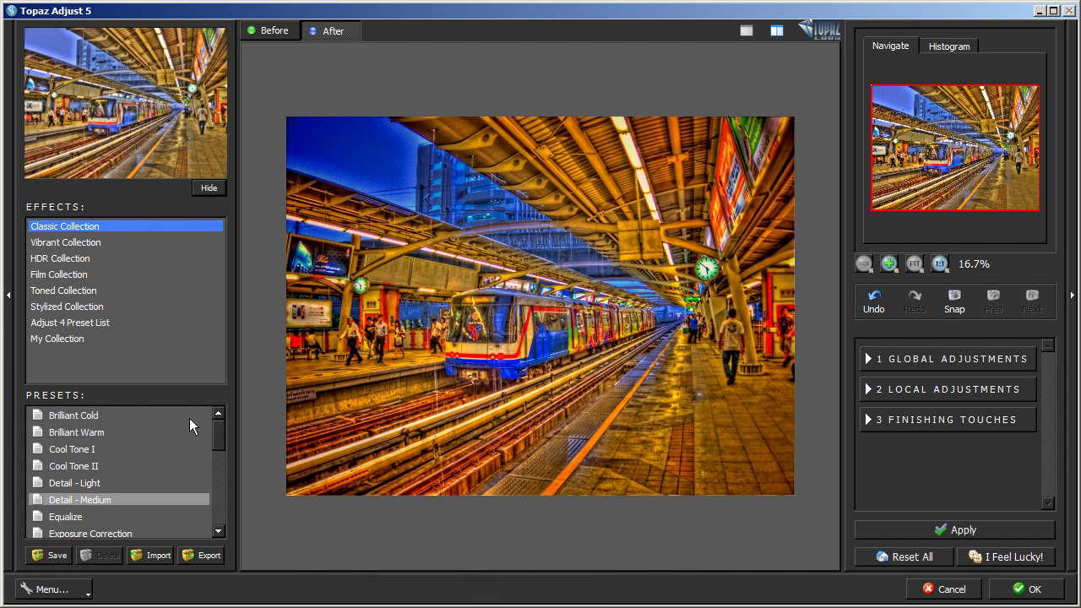
click(102, 416)
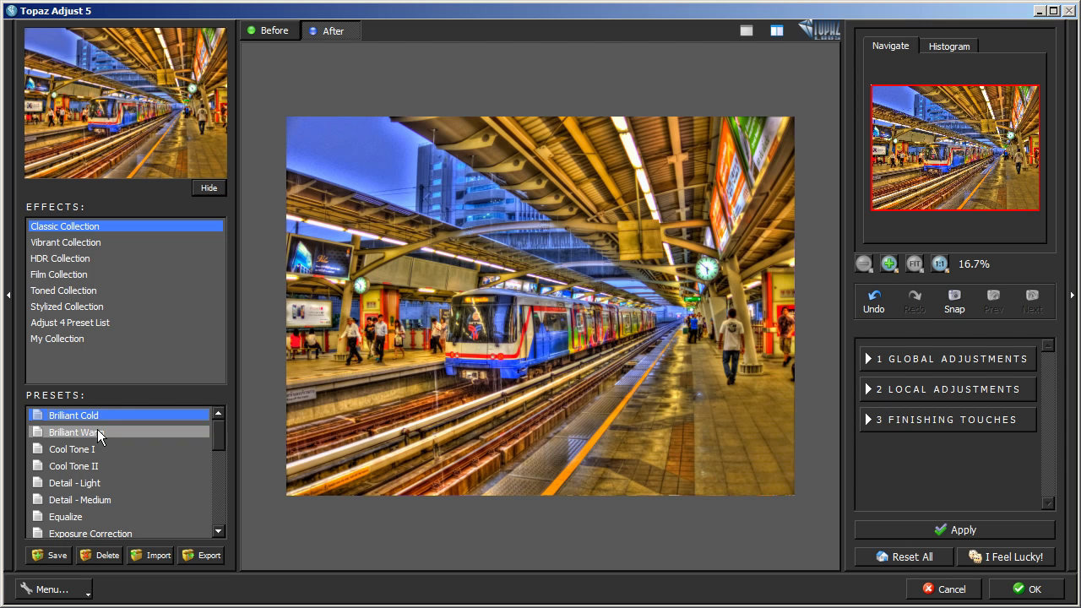
click(97, 433)
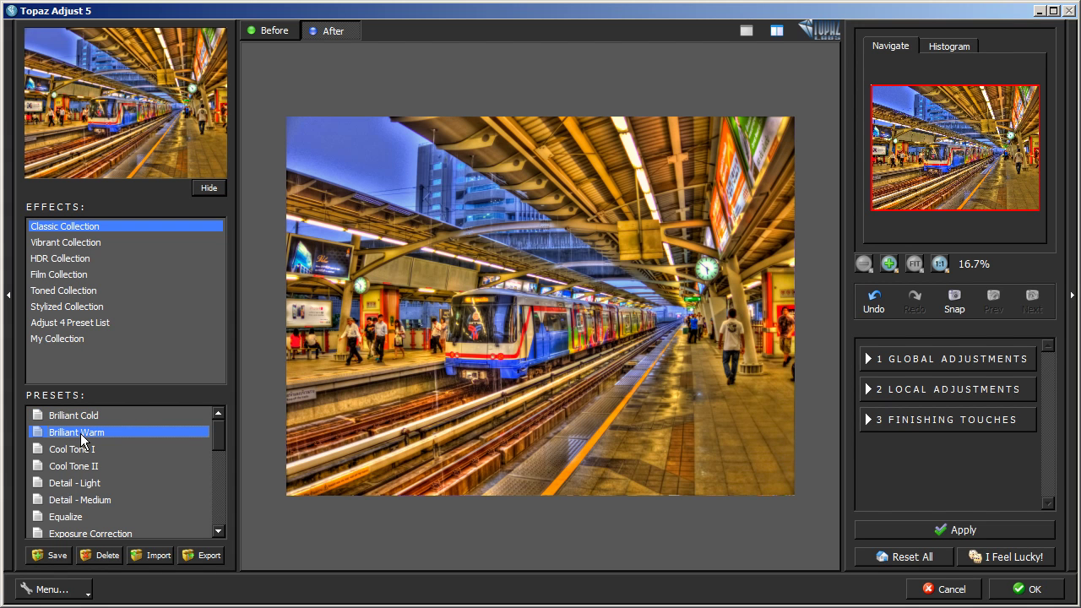
Set Adaptive Exposure to 0.13 and Contrast to -1.76 in the Global Adjustments
click(870, 359)
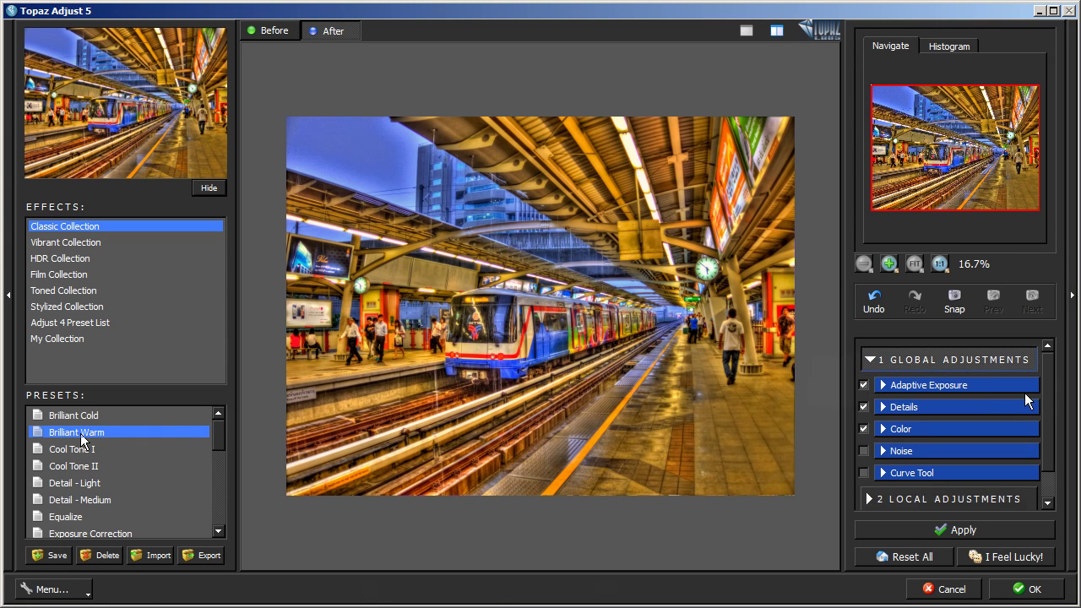
click(885, 385)
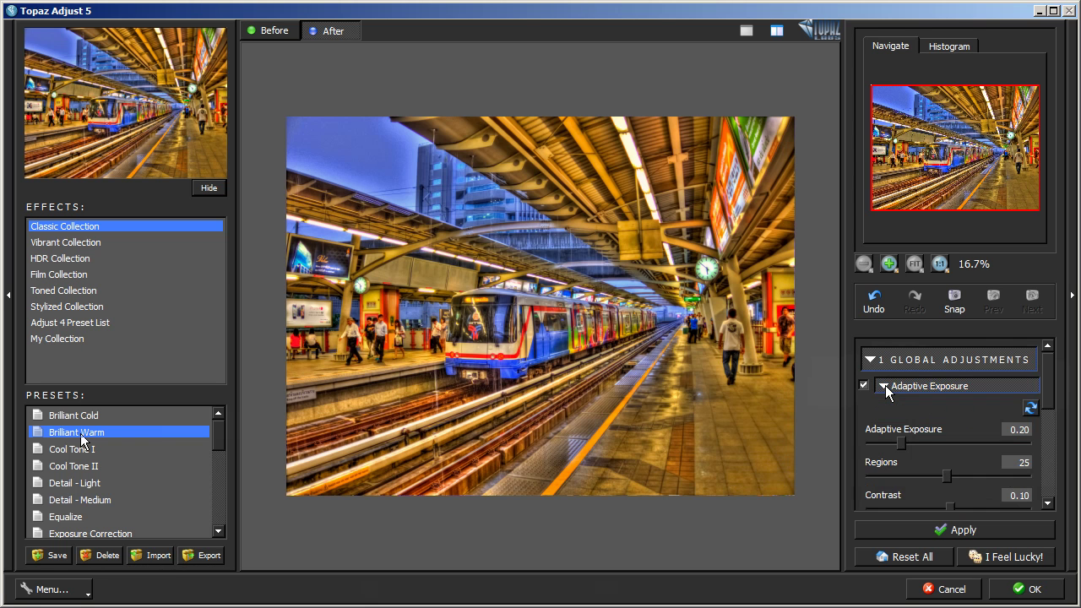
drag(1051, 393, 1056, 423)
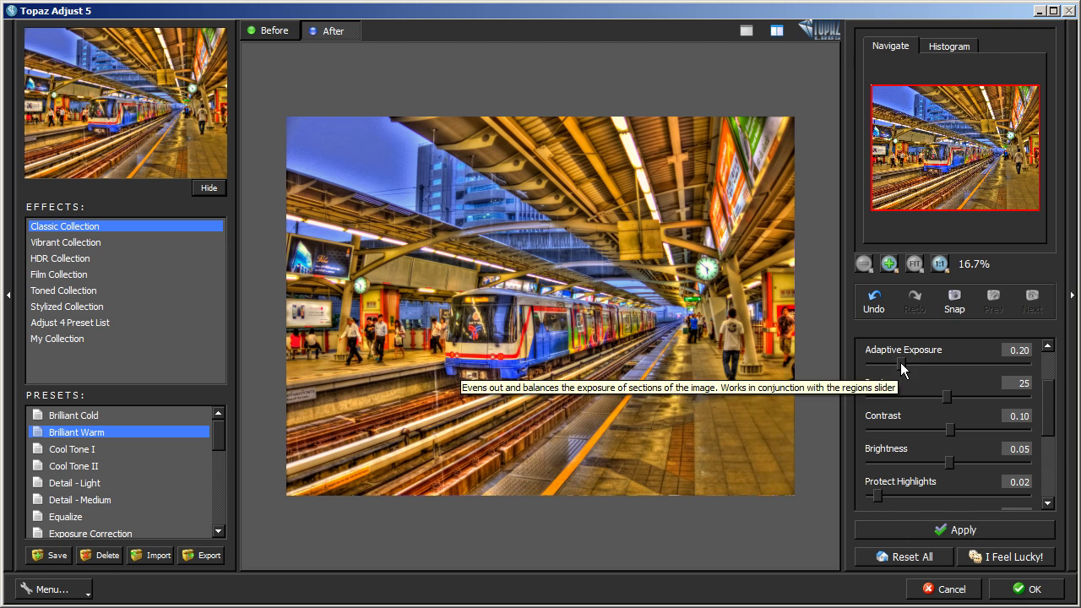
mouse_move(900, 363)
mouse_down()
mouse_move(885, 361)
mouse_move(921, 360)
mouse_move(869, 362)
mouse_move(891, 363)
mouse_up()
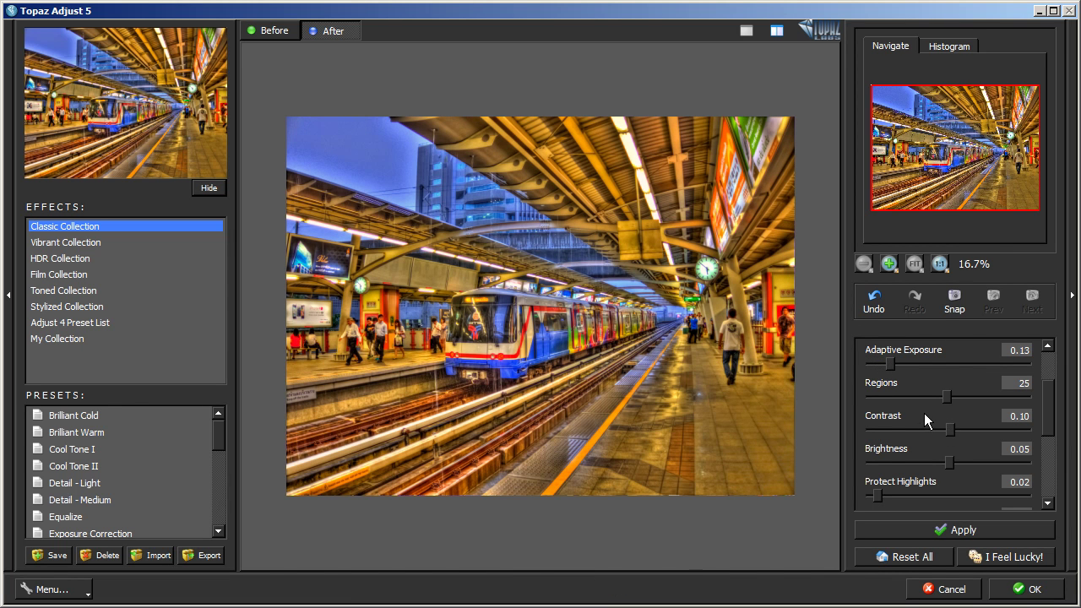
drag(950, 425, 914, 436)
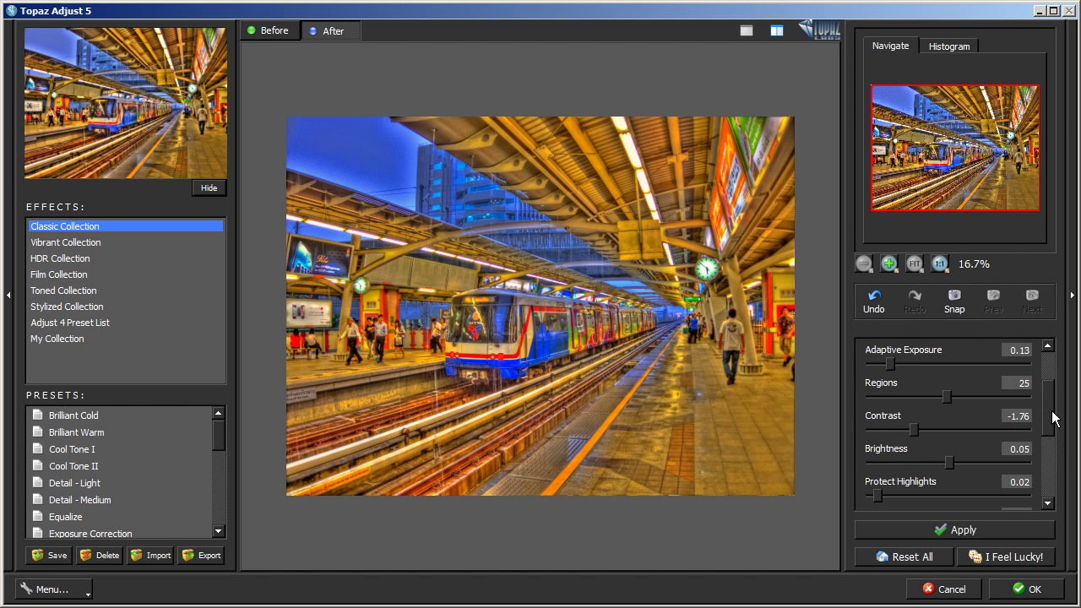
Raise Protect Highlights to 0.06 and lower Brightness to -0.04
drag(1053, 415, 1050, 442)
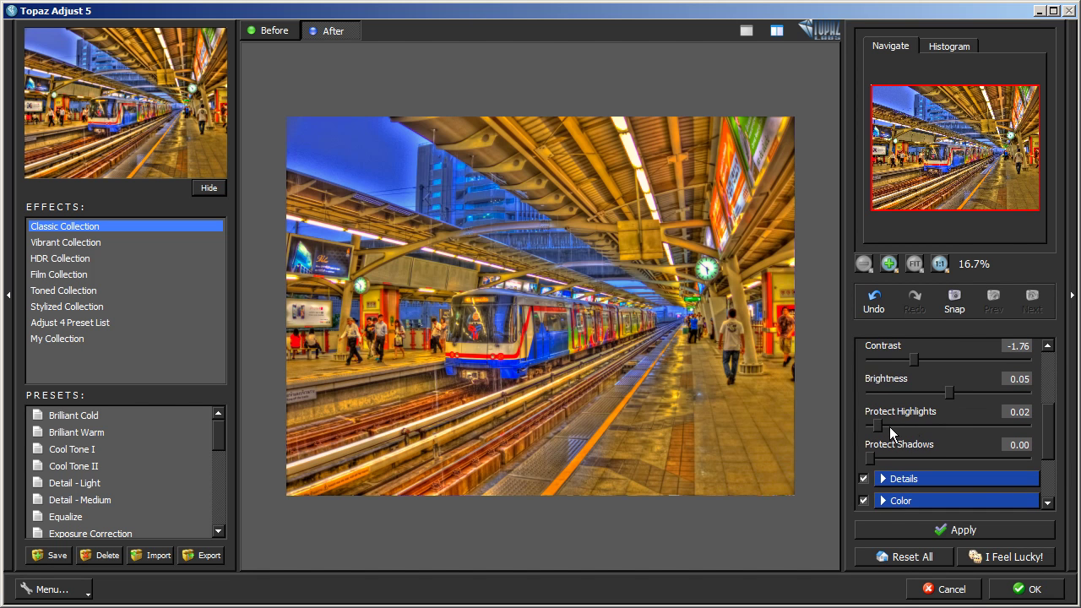
drag(877, 427, 921, 425)
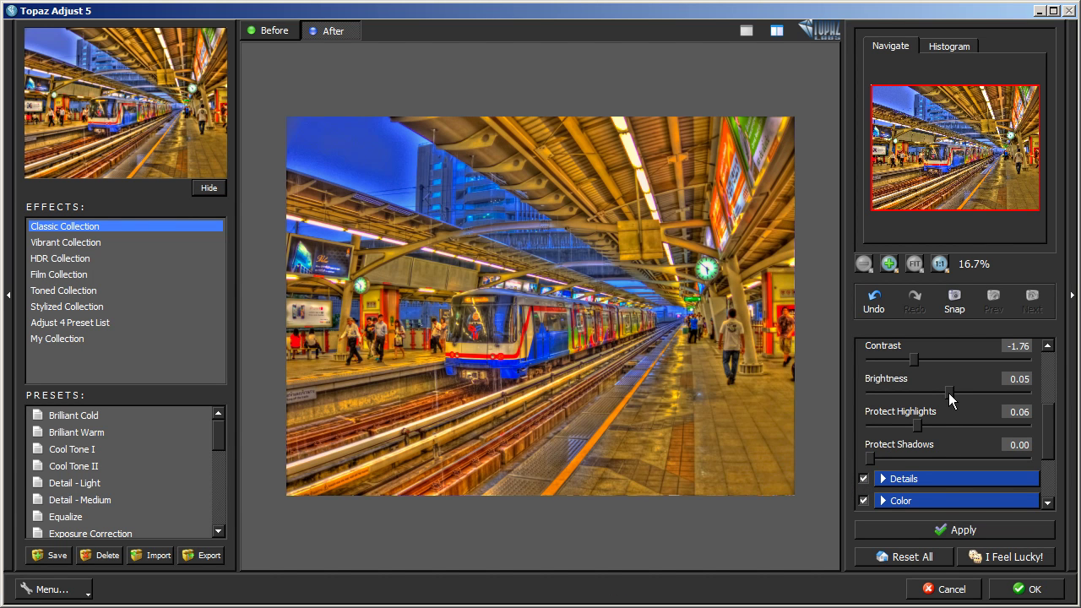
mouse_move(950, 393)
mouse_down()
mouse_move(947, 402)
mouse_move(950, 393)
mouse_up()
drag(1052, 424, 1058, 359)
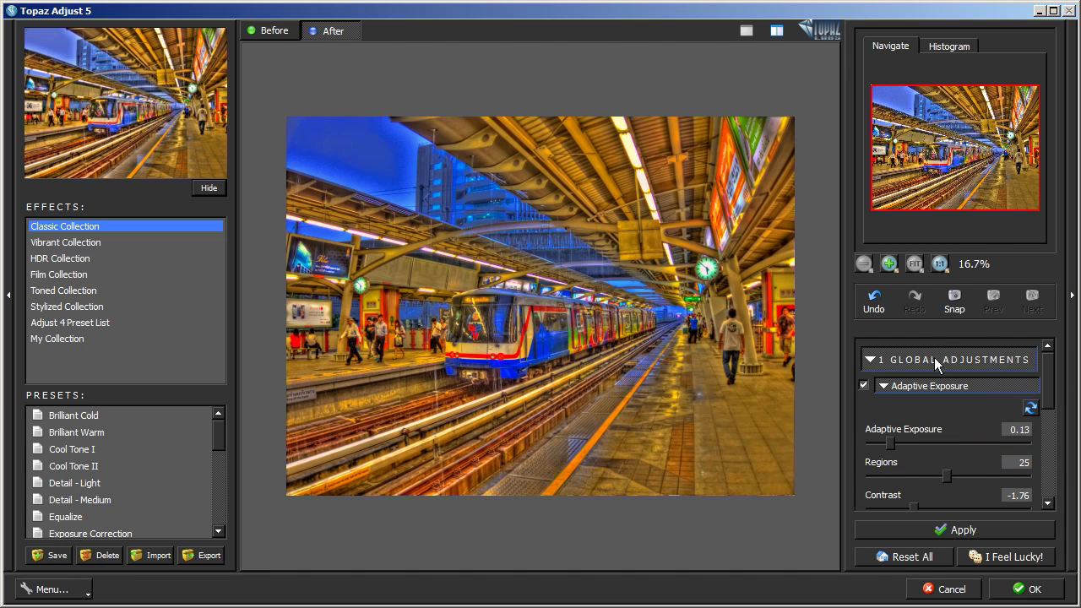
Raise the Details Strength to about 1.18 and Detail Boost to 1.08
click(881, 385)
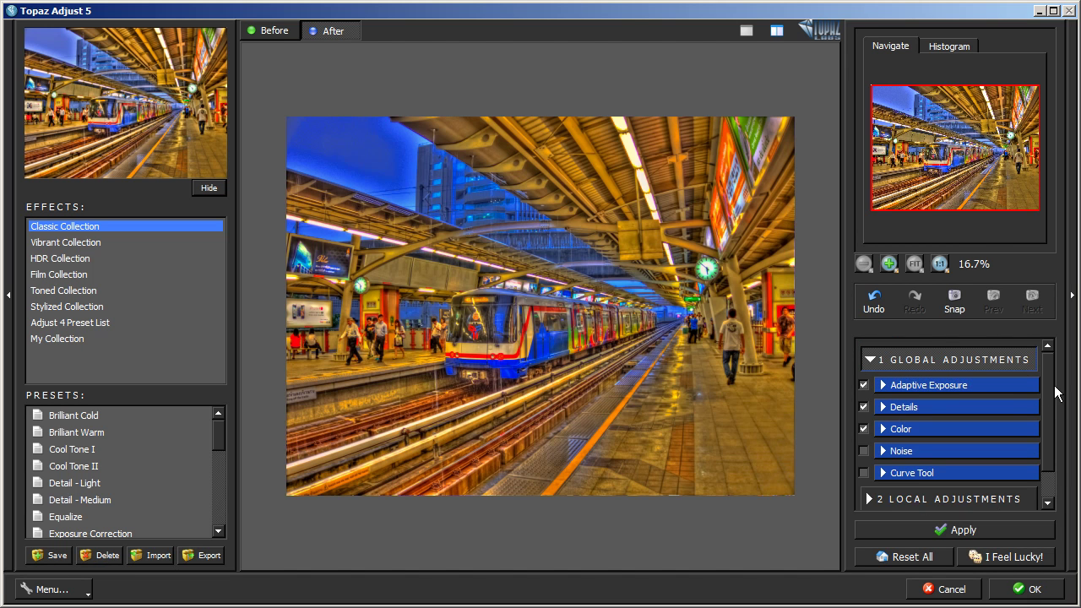
scroll(921, 413, down, 1)
click(885, 374)
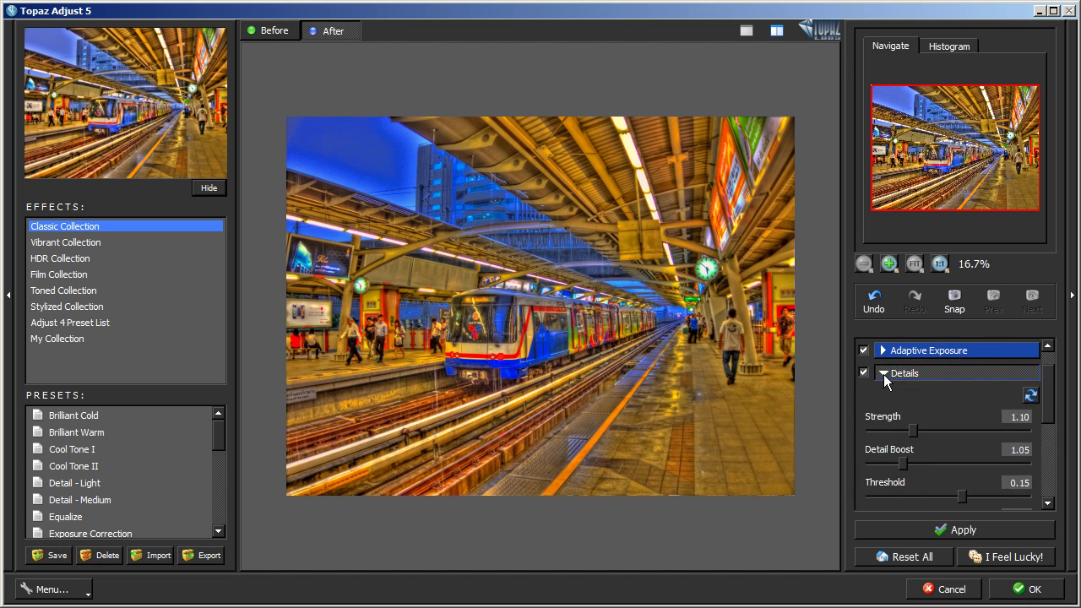
scroll(909, 410, down, 1)
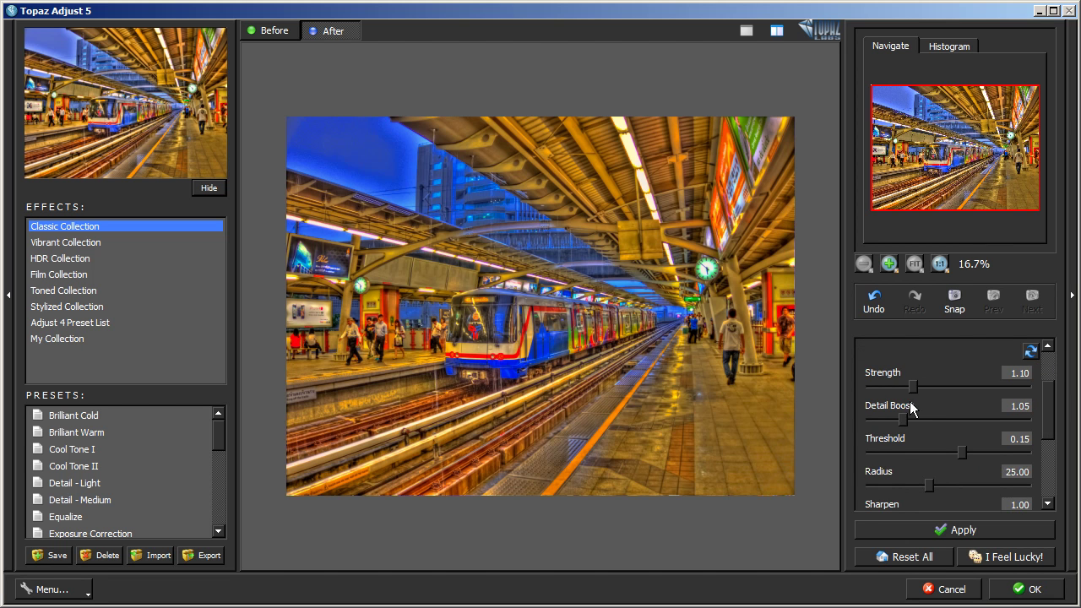
drag(913, 387, 917, 389)
drag(904, 425, 906, 427)
mouse_move(1056, 414)
mouse_down()
mouse_move(1056, 387)
mouse_move(1050, 433)
mouse_up()
click(885, 401)
In the Color group, set Adaptive Saturation 0.23, Saturation 1.14 and Hue -0.02
click(887, 394)
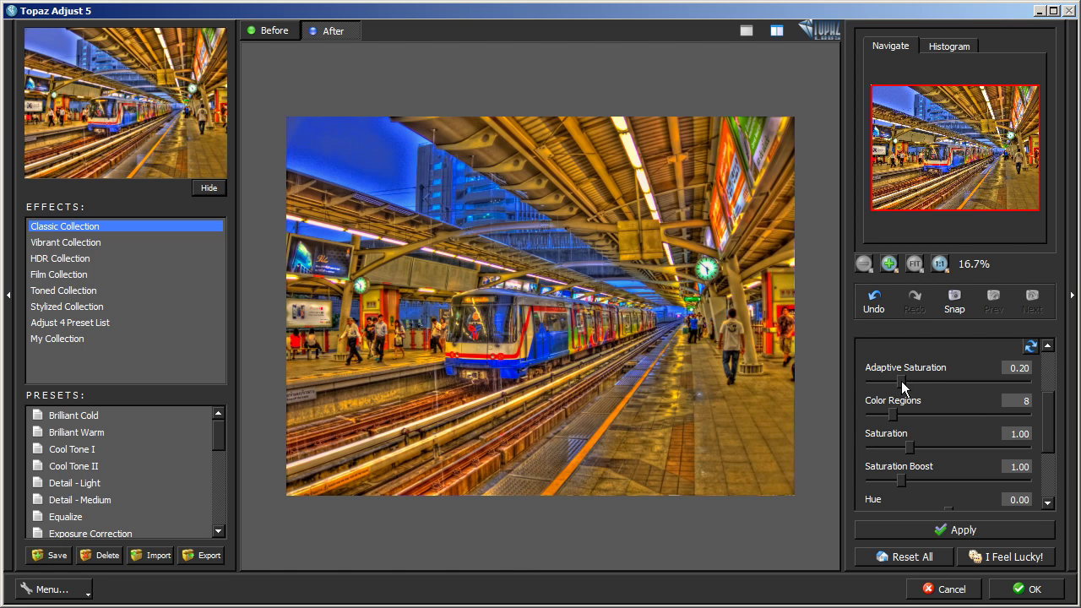
mouse_move(902, 387)
mouse_down()
mouse_move(922, 387)
mouse_move(907, 386)
mouse_up()
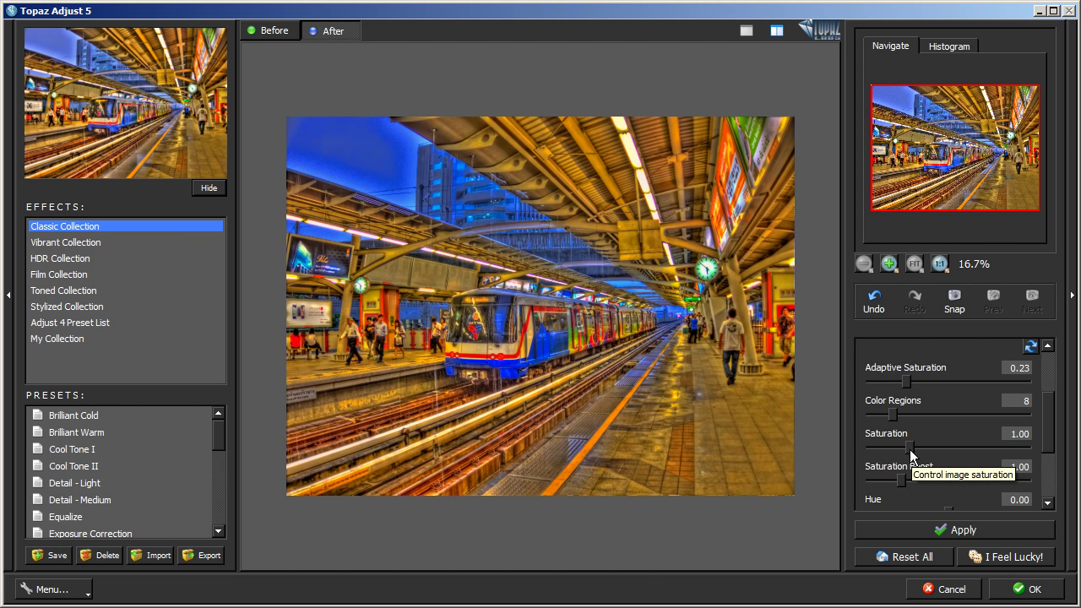
mouse_move(910, 452)
mouse_down()
mouse_move(927, 454)
mouse_move(915, 459)
mouse_up()
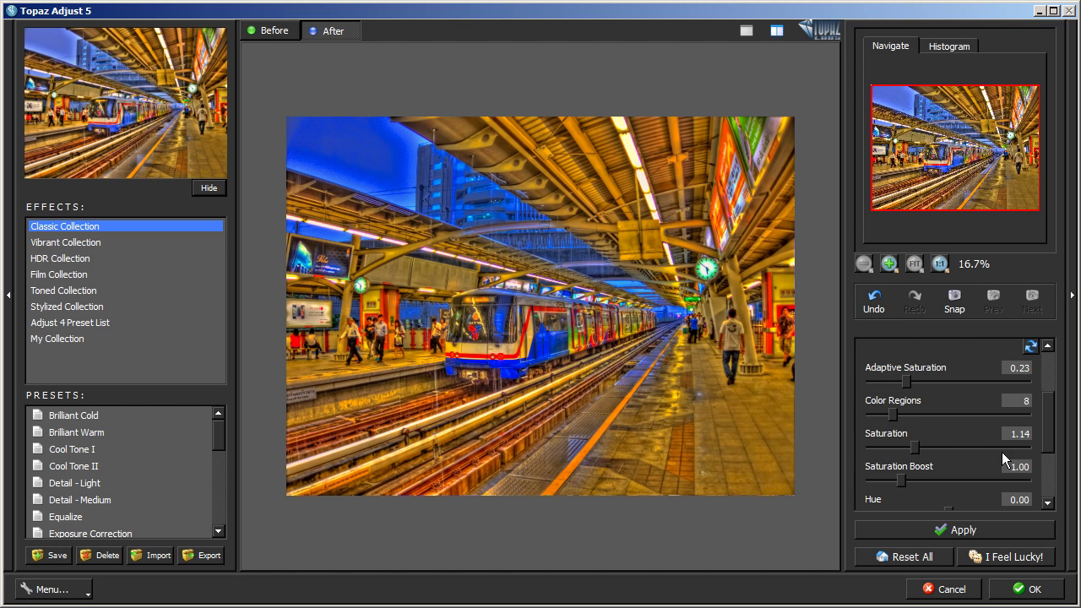
scroll(1052, 449, down, 1)
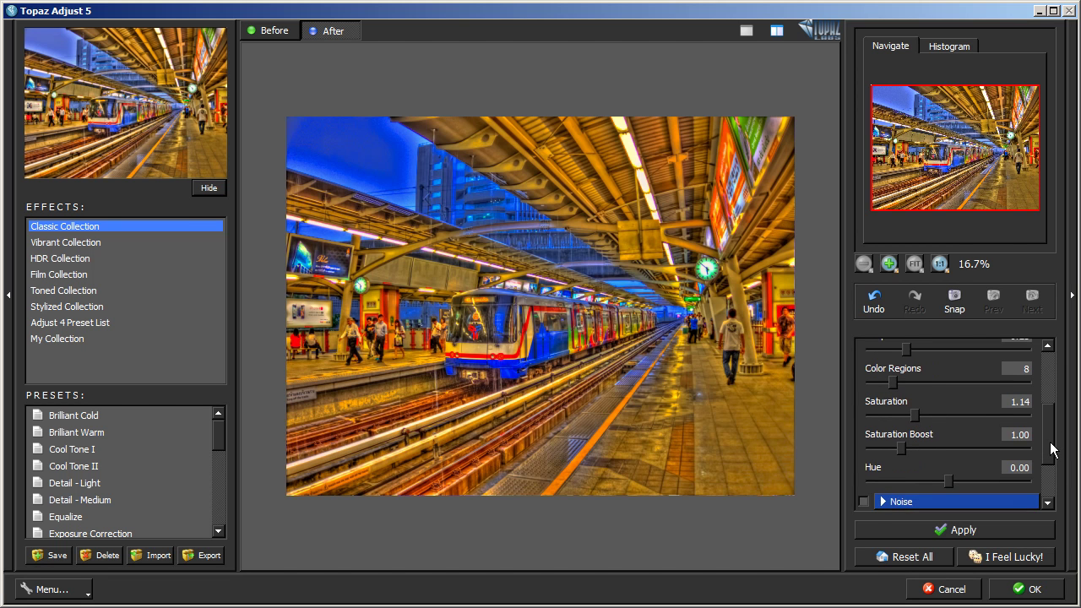
drag(1051, 449, 1051, 446)
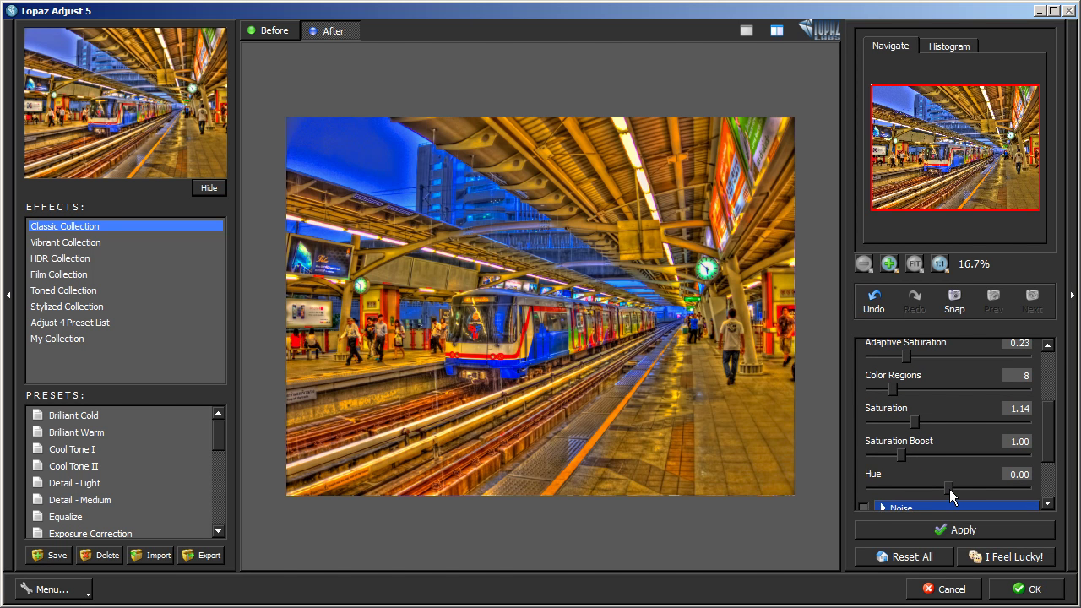
mouse_move(950, 491)
mouse_down()
mouse_move(940, 490)
mouse_move(965, 488)
mouse_up()
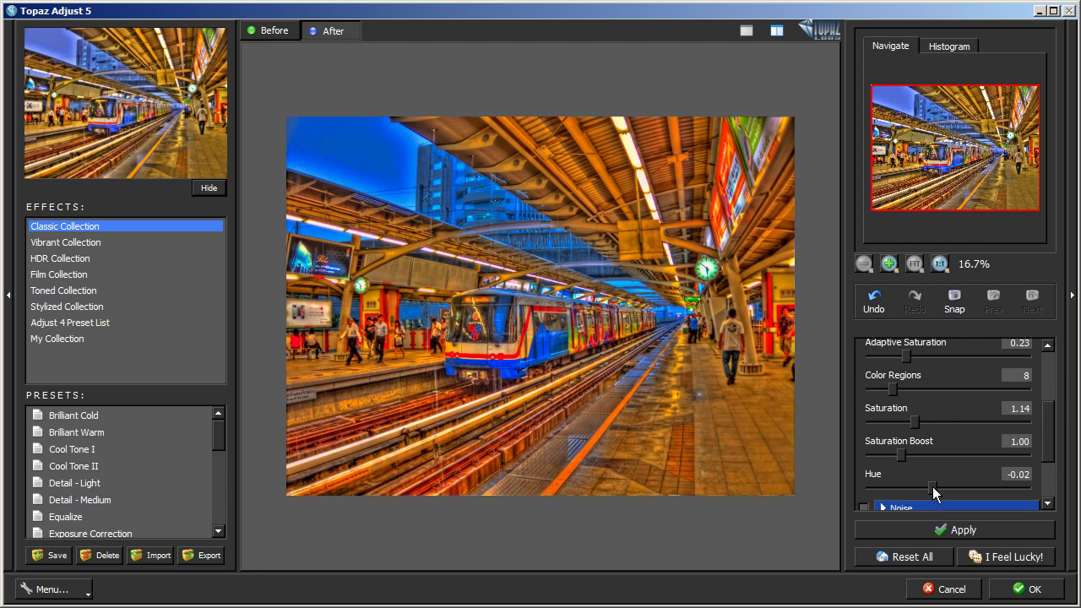
scroll(1055, 414, up, 3)
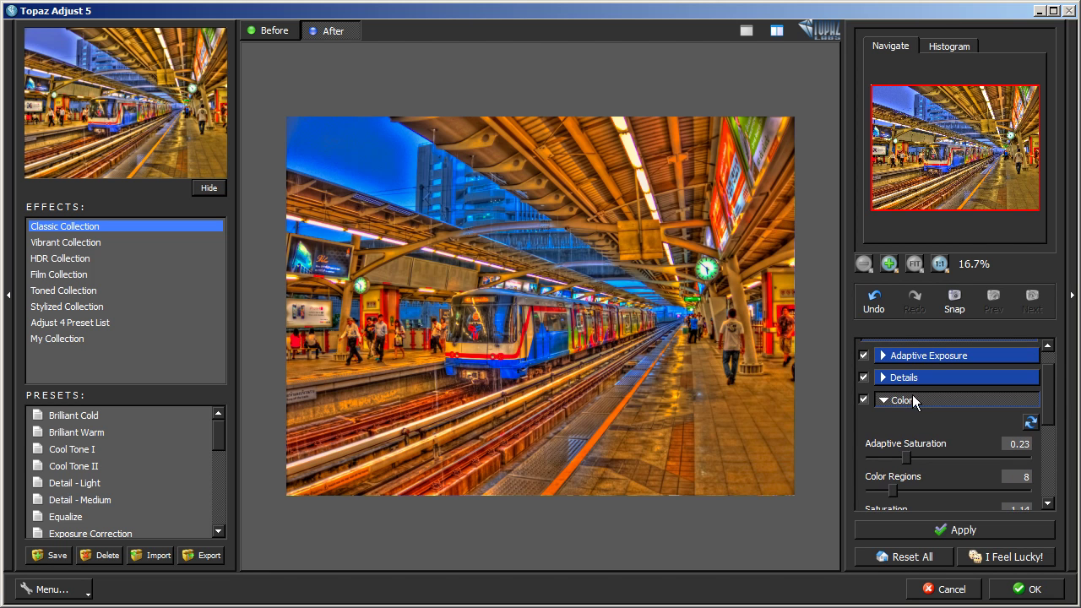
click(912, 401)
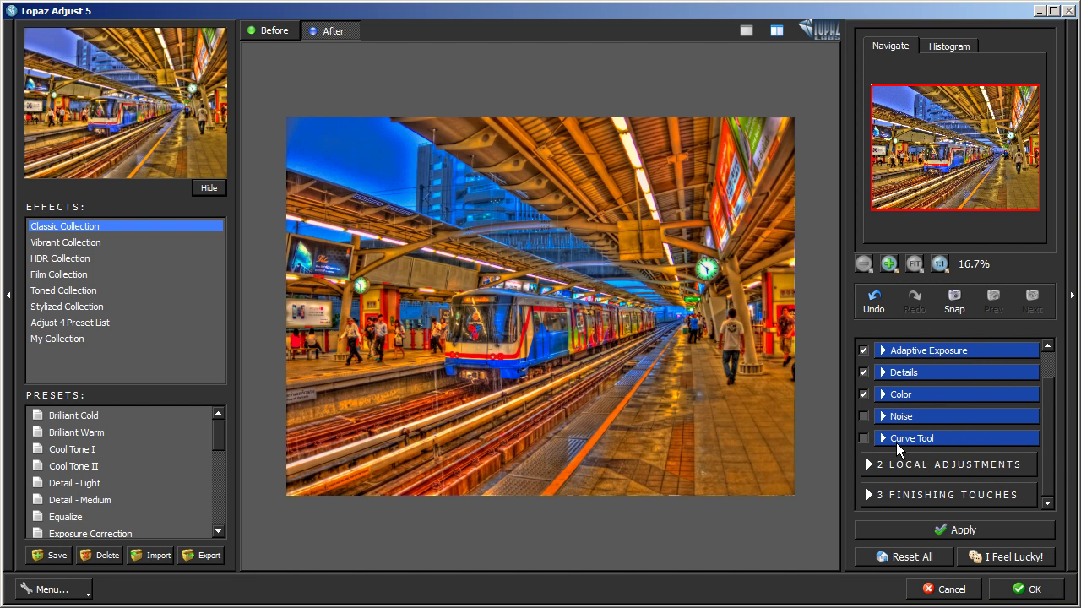
scroll(1038, 410, up, 1)
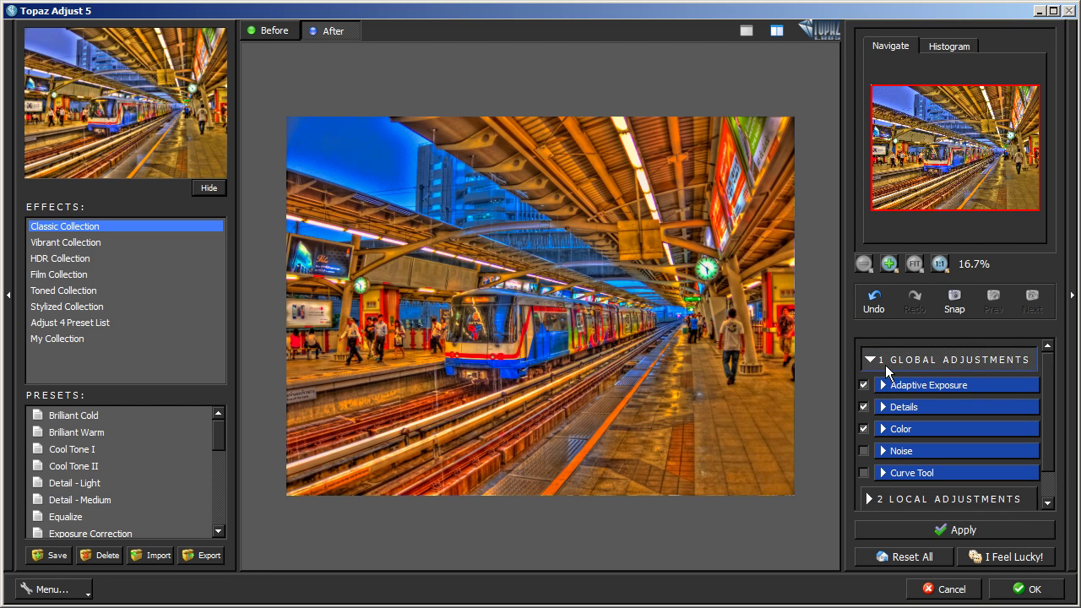
Set the Finishing Touches Warmth tweak to -0.08 in Topaz Adjust 5
click(872, 359)
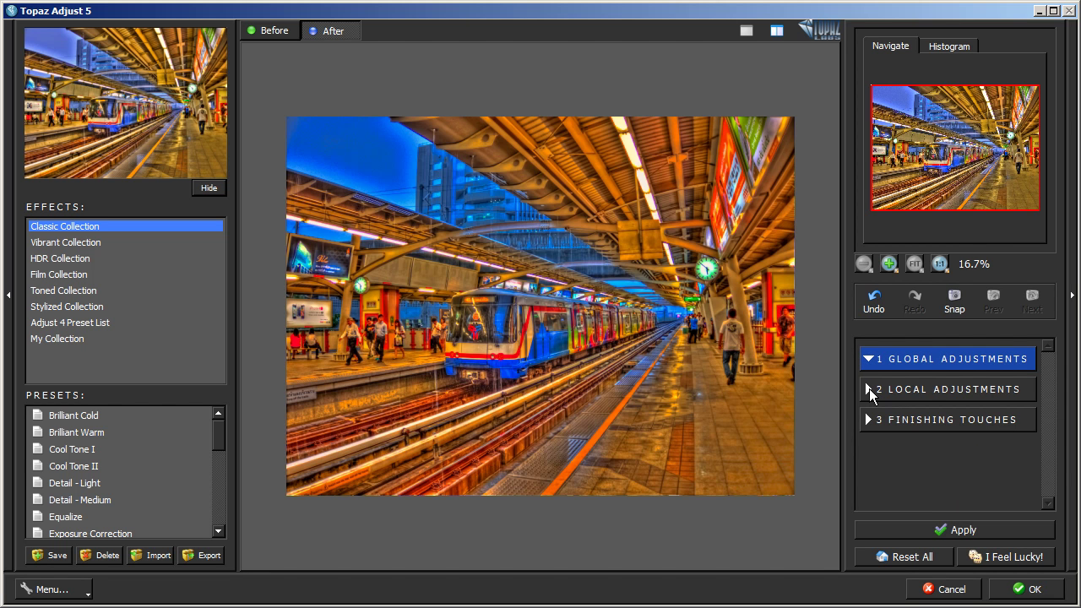
click(867, 420)
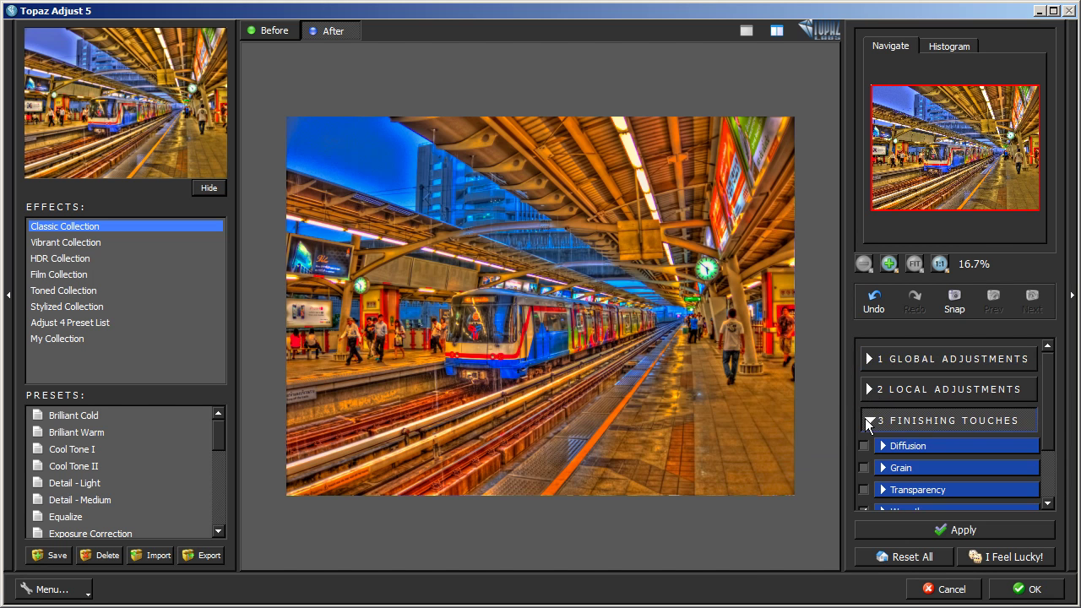
scroll(1047, 446, down, 3)
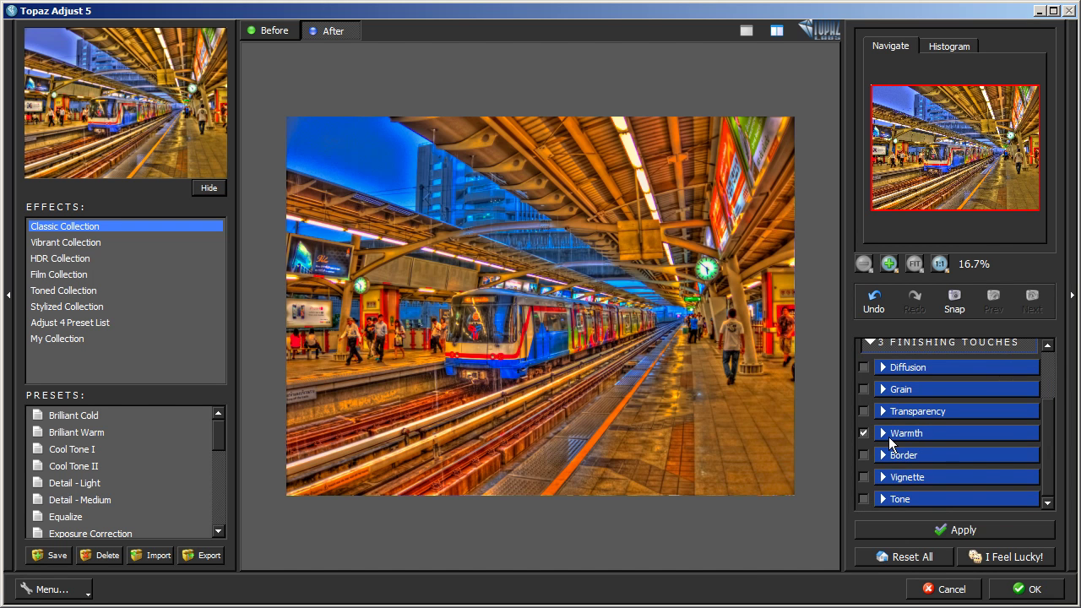
click(883, 434)
mouse_move(945, 489)
mouse_down()
mouse_move(934, 490)
mouse_move(953, 493)
mouse_move(943, 494)
mouse_up()
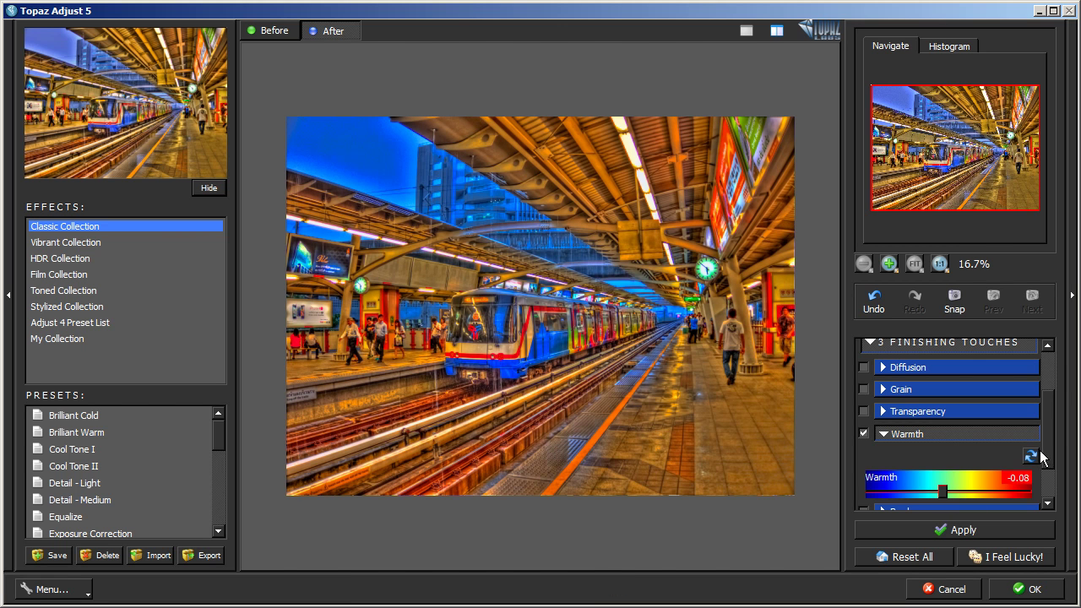
click(888, 435)
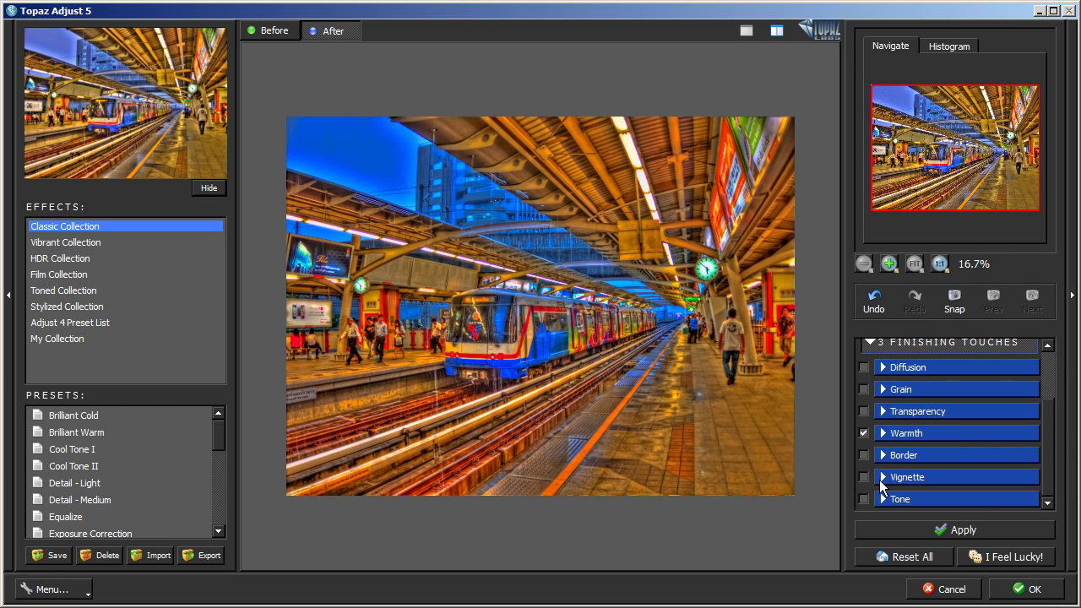
Add a vignette with strength -0.29 and size 0.38 to darken the photo's edges
click(916, 477)
drag(1052, 417, 1006, 463)
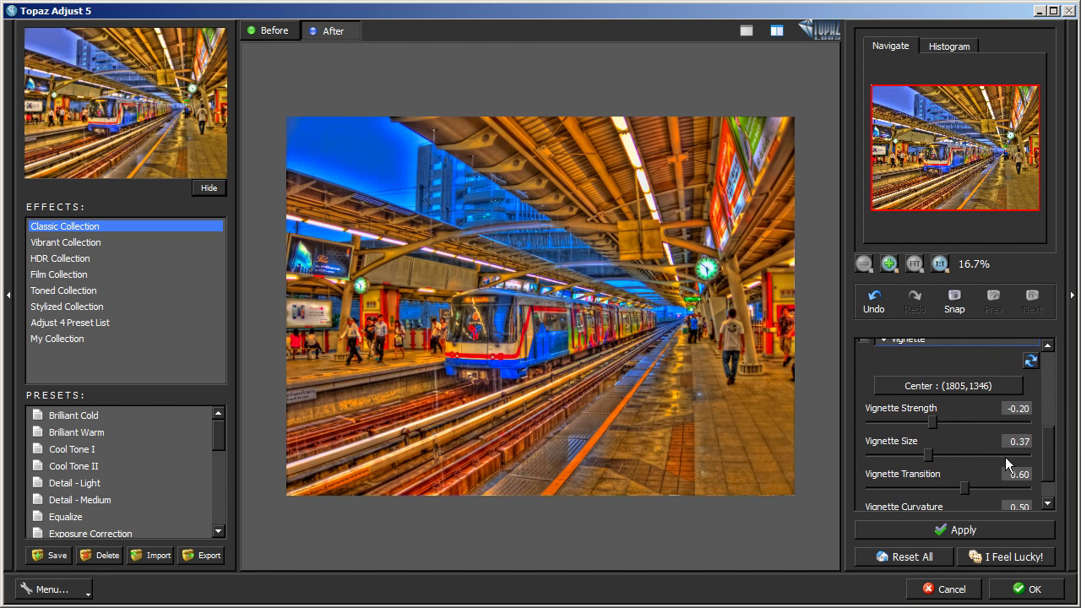
drag(935, 423, 930, 456)
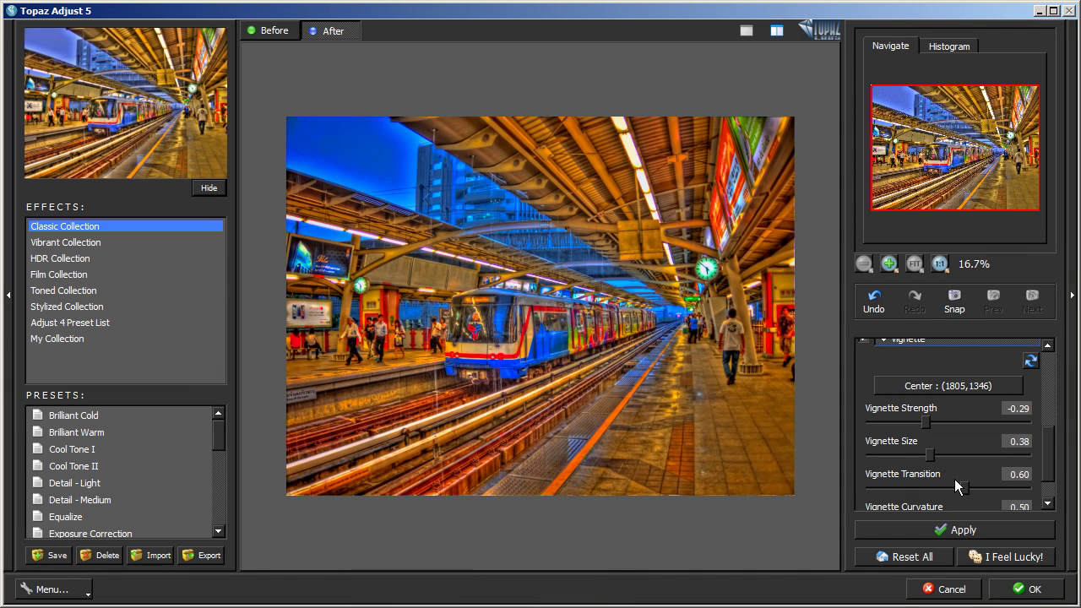
Apply the Topaz Adjust result to Layer 1, then compare it against Background, leaving Layer 1 visible
click(1034, 590)
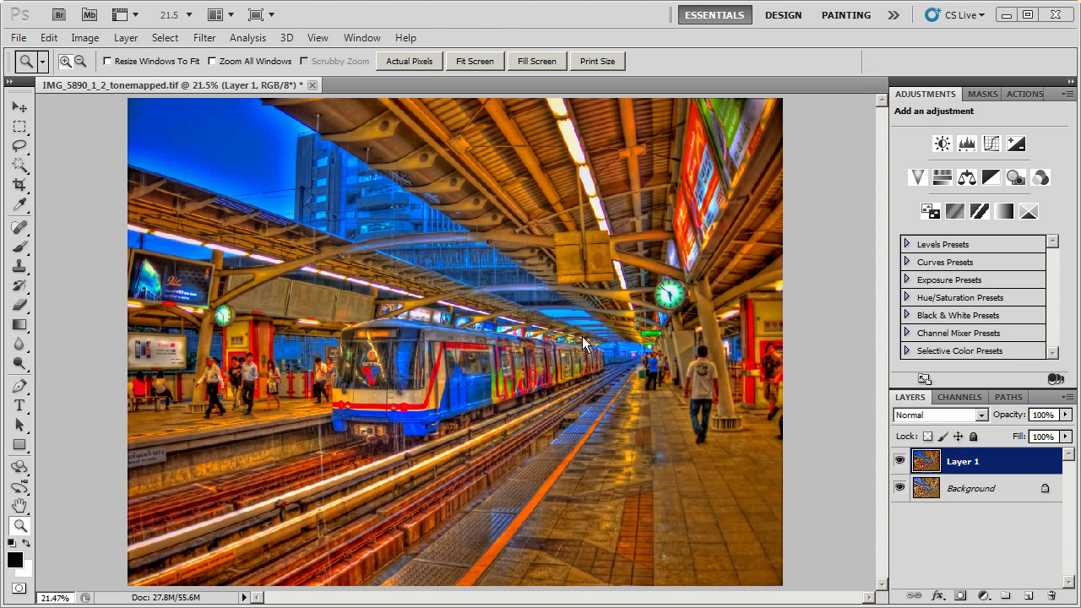
click(899, 462)
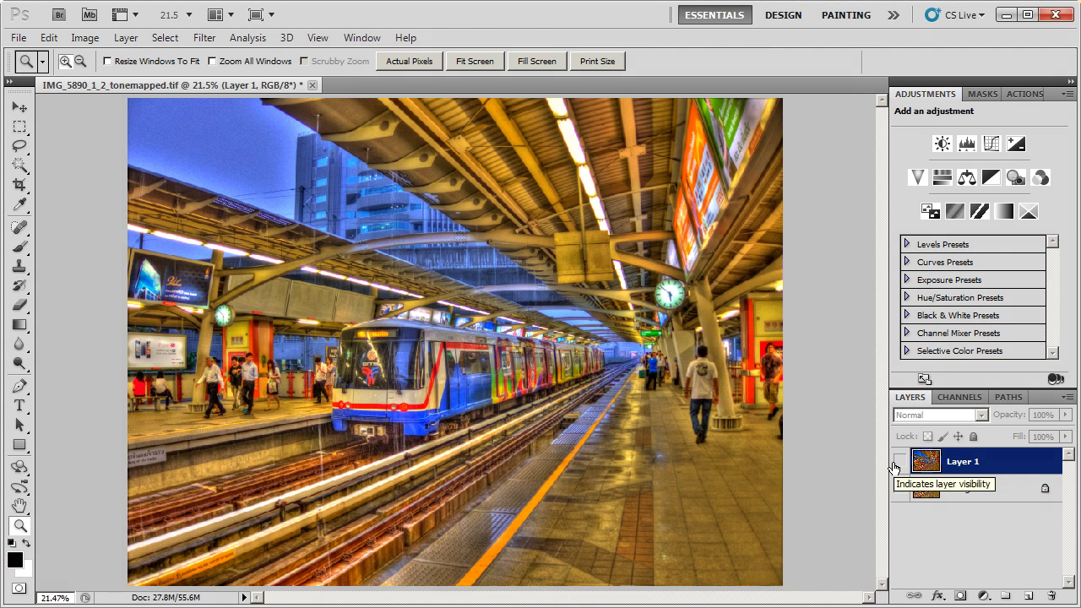
click(897, 463)
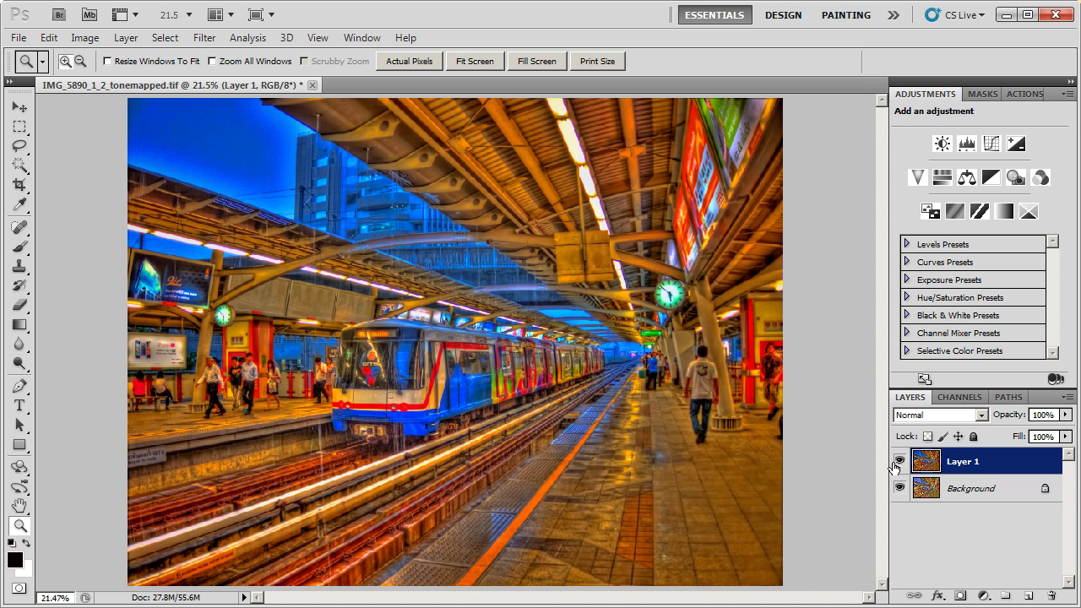